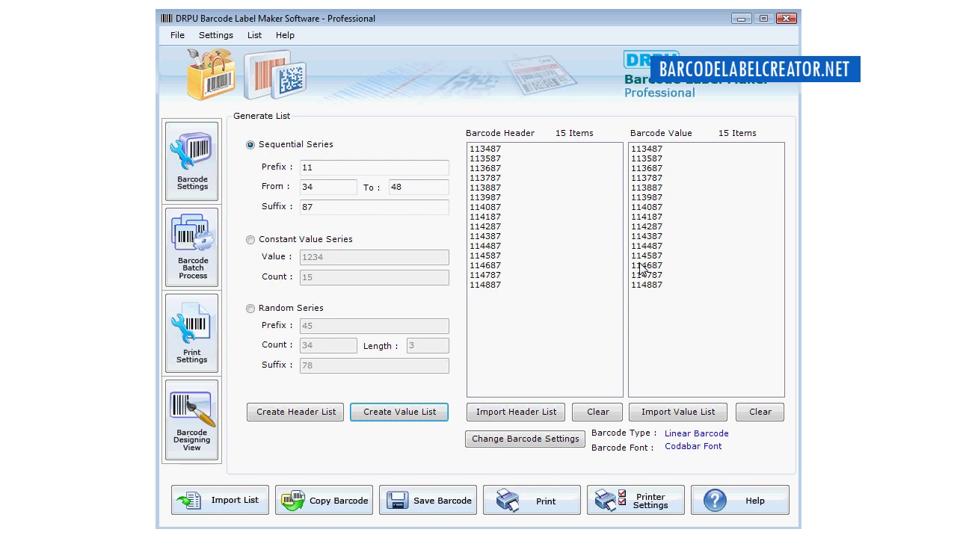
# - Generate the barcode header and value lists as a constant value series with value 1234 and count 15
pyautogui.click(251, 240)
pyautogui.moveTo(331, 257); pyautogui.dragTo(276, 283)
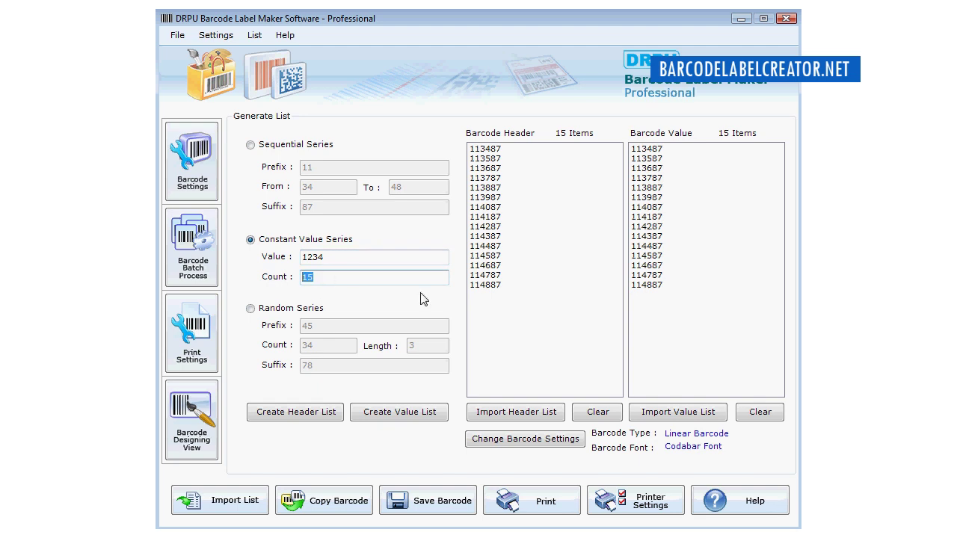
pyautogui.click(306, 412)
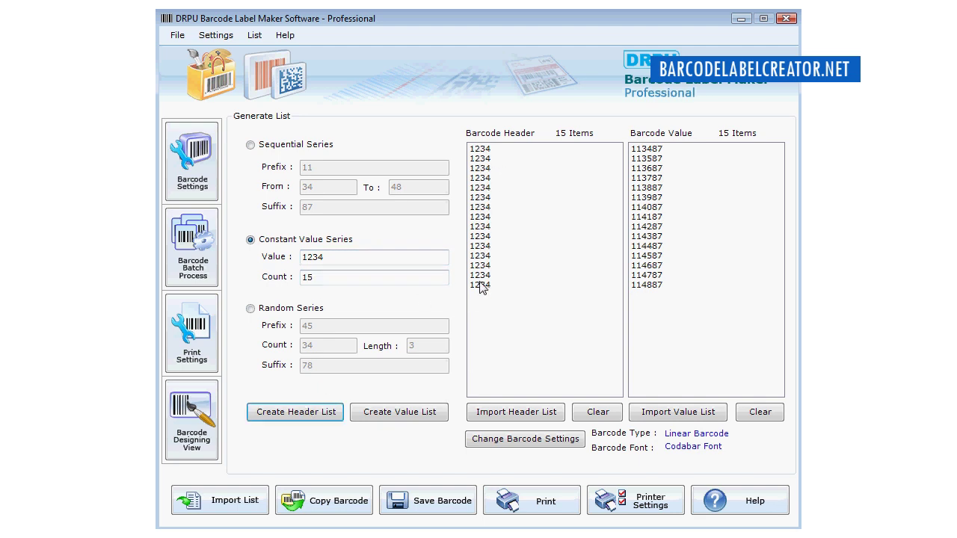
pyautogui.click(409, 418)
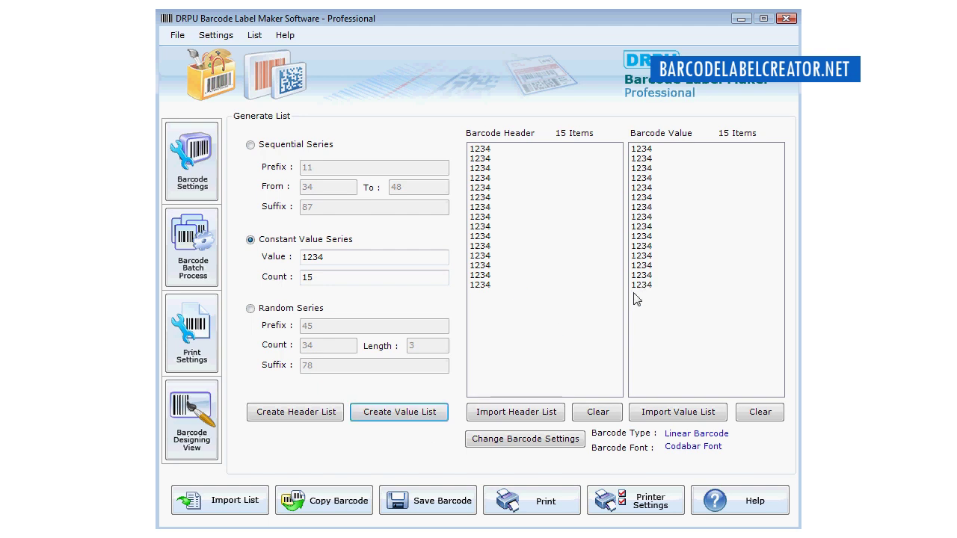
# - Generate the header and value lists as a random series with prefix 45, count 34, length 3 and suffix 78
pyautogui.click(250, 308)
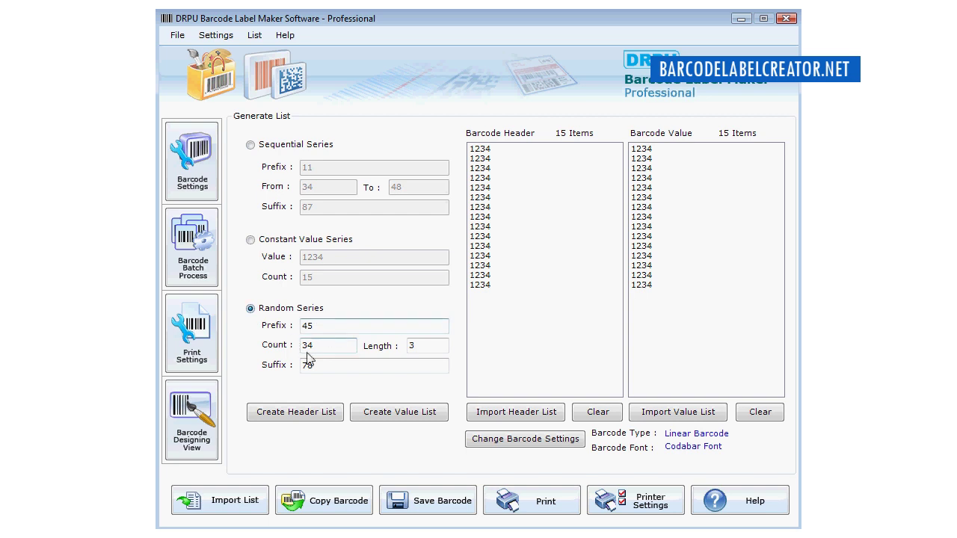
pyautogui.moveTo(447, 350); pyautogui.dragTo(391, 356)
pyautogui.click(271, 413)
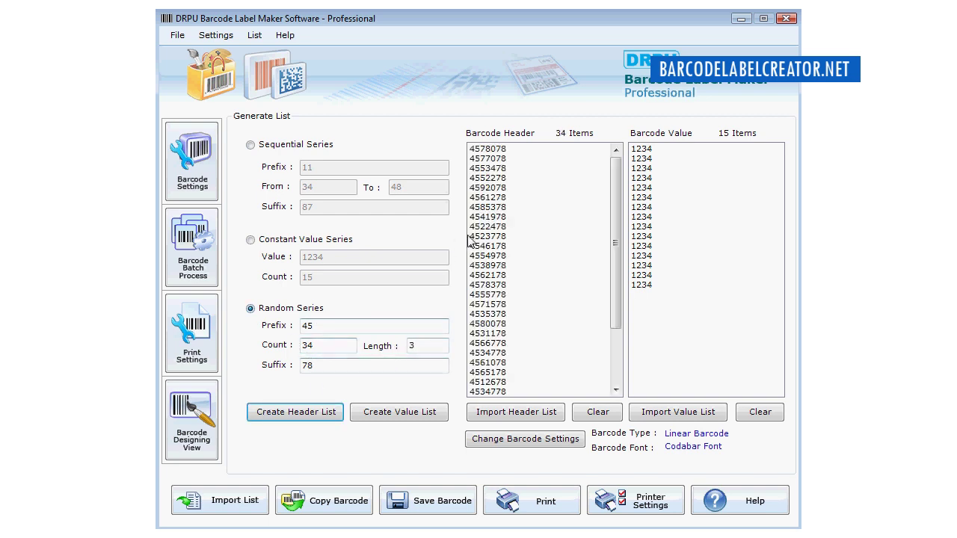
pyautogui.moveTo(615, 179); pyautogui.dragTo(569, 168)
pyautogui.click(406, 413)
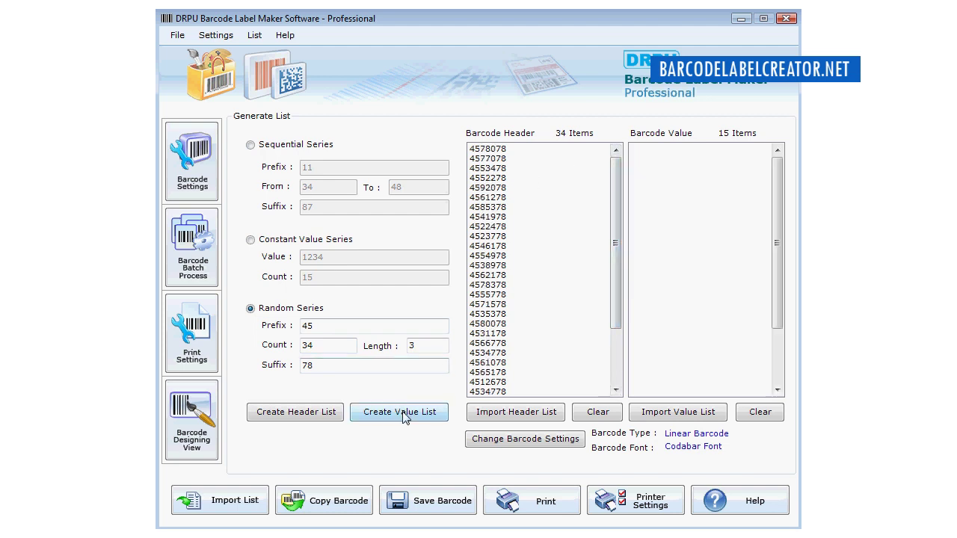
pyautogui.moveTo(777, 194); pyautogui.dragTo(788, 177)
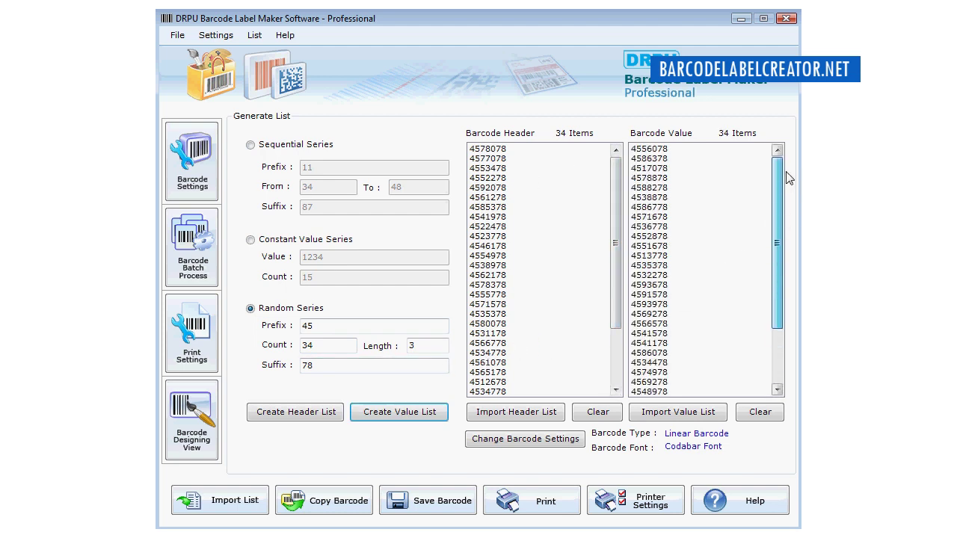
pyautogui.click(530, 419)
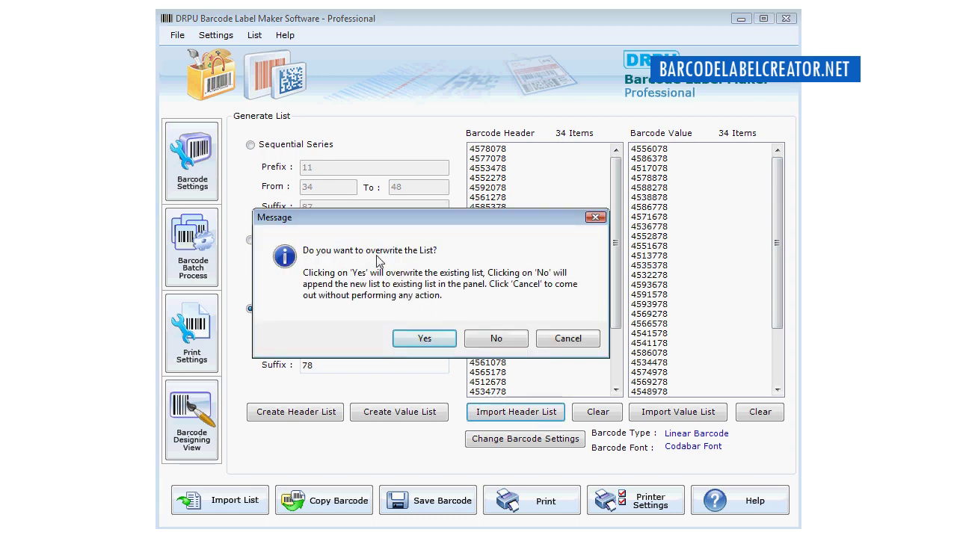
pyautogui.click(425, 339)
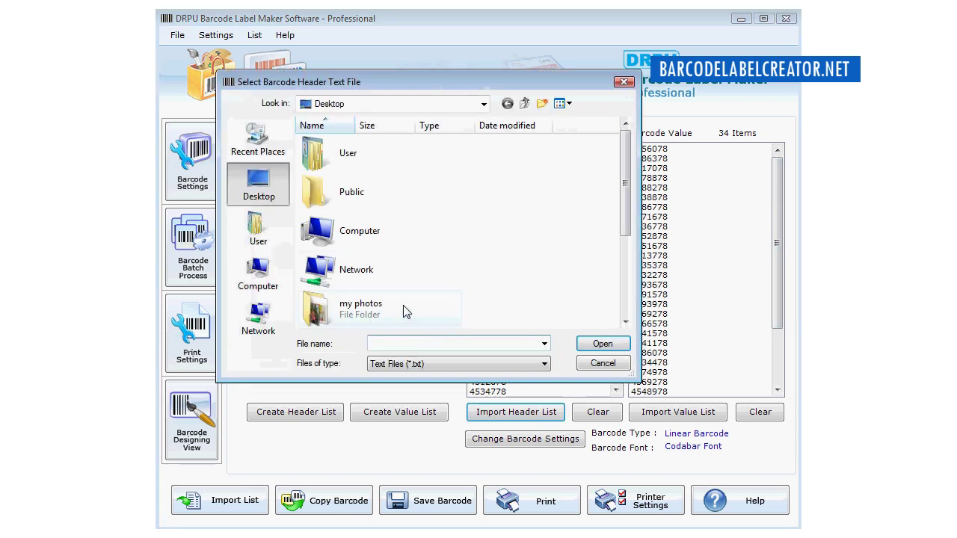
pyautogui.click(598, 365)
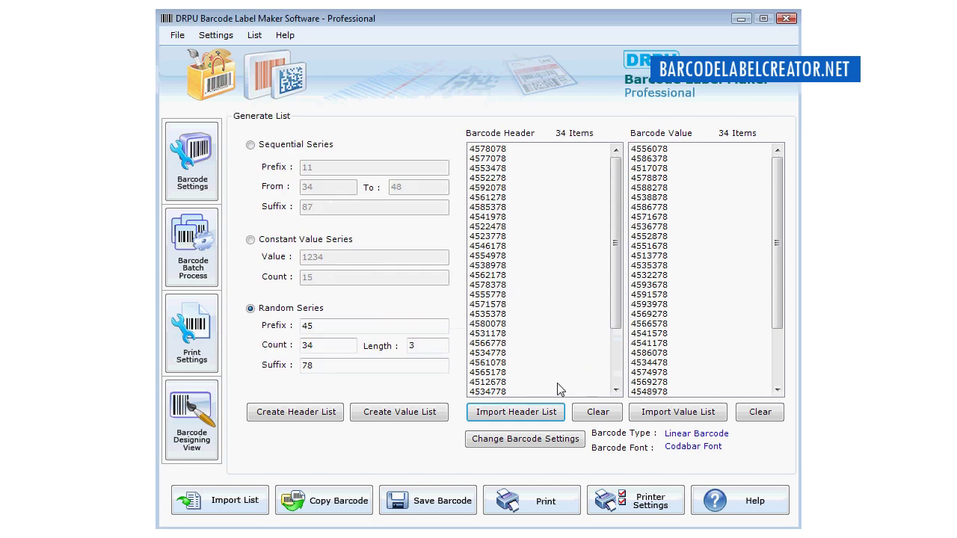
pyautogui.click(662, 415)
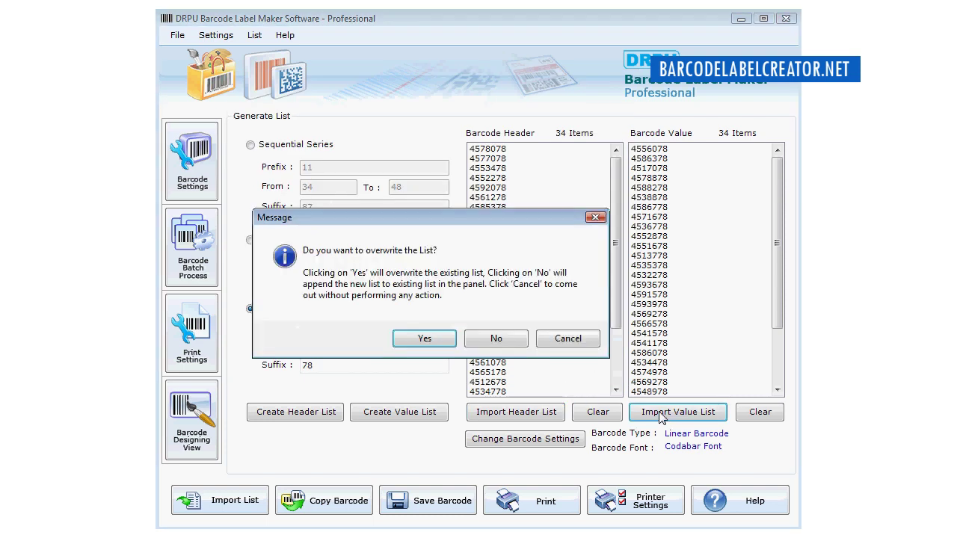
pyautogui.click(422, 340)
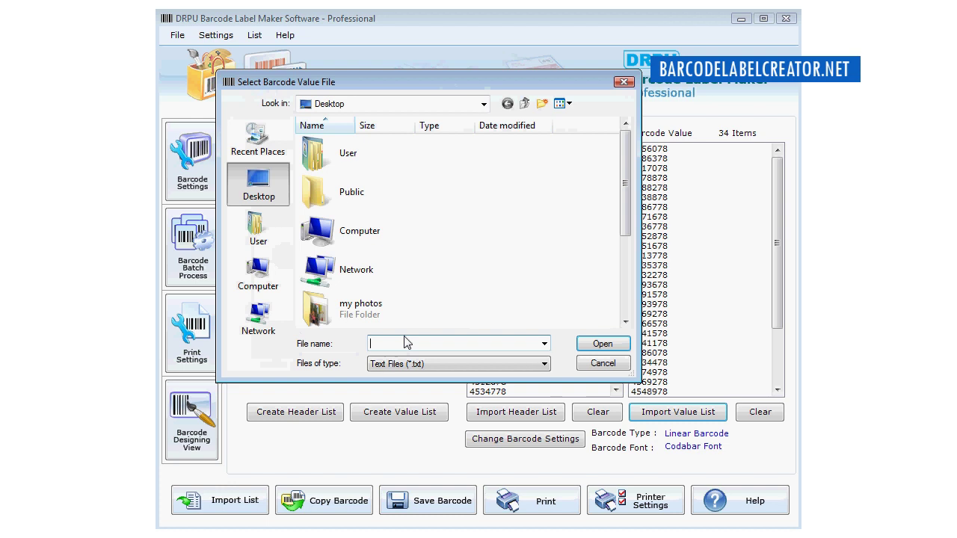
pyautogui.click(602, 365)
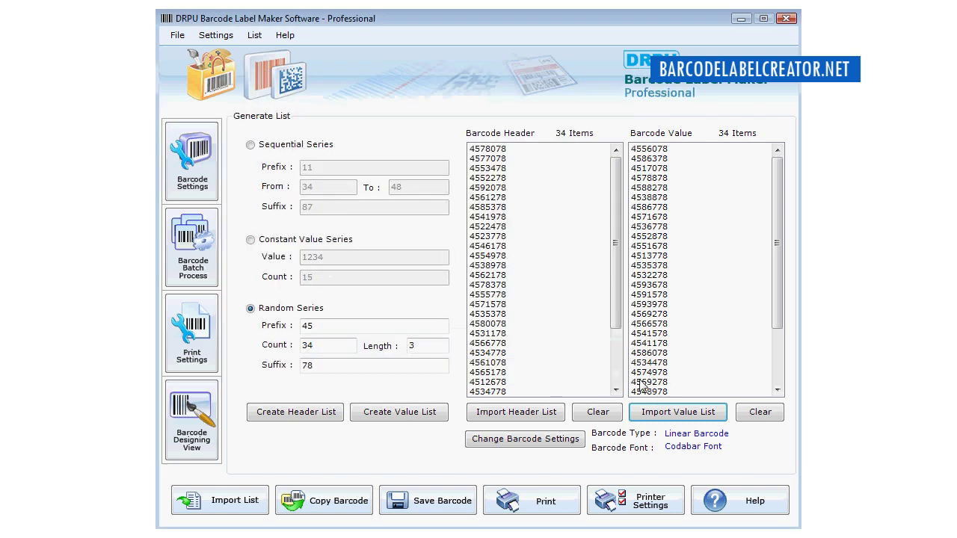
# - Clear all entries from the barcode header list and the barcode value list
pyautogui.moveTo(617, 274); pyautogui.dragTo(621, 217)
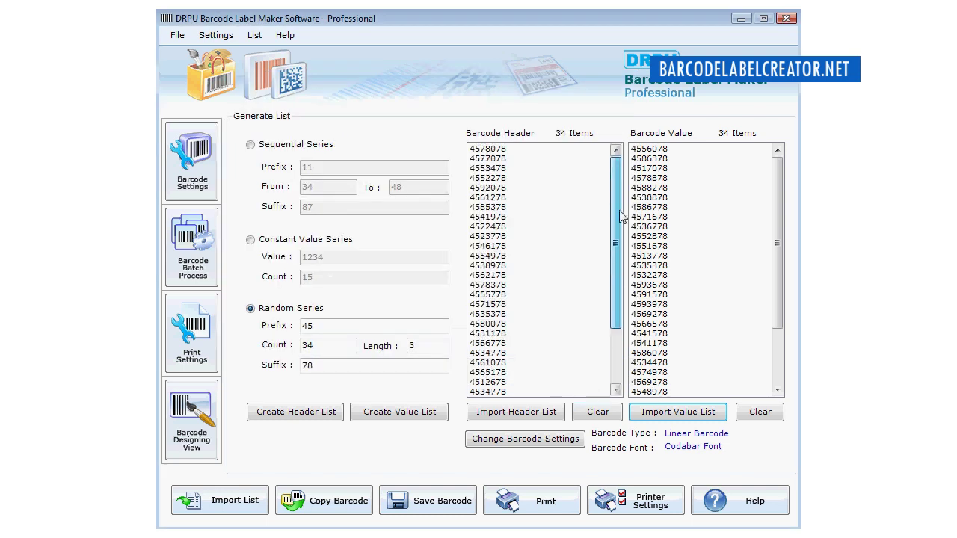
pyautogui.click(596, 416)
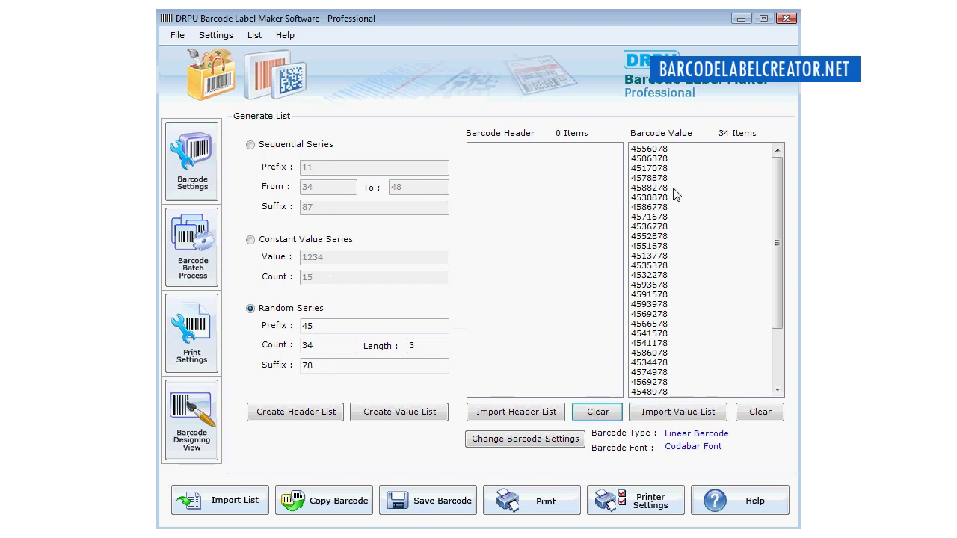
pyautogui.scroll(-3, 776, 301)
pyautogui.moveTo(774, 384); pyautogui.dragTo(770, 243)
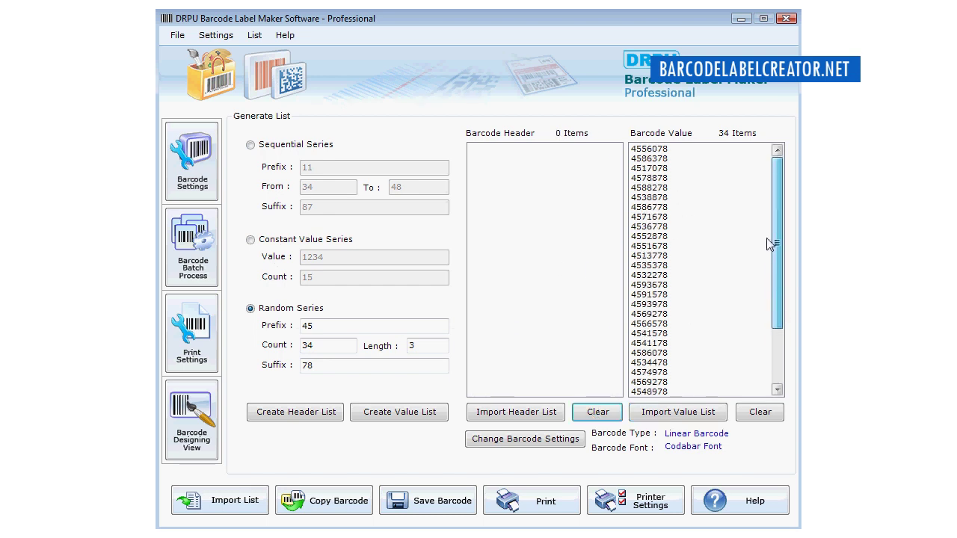
pyautogui.click(752, 417)
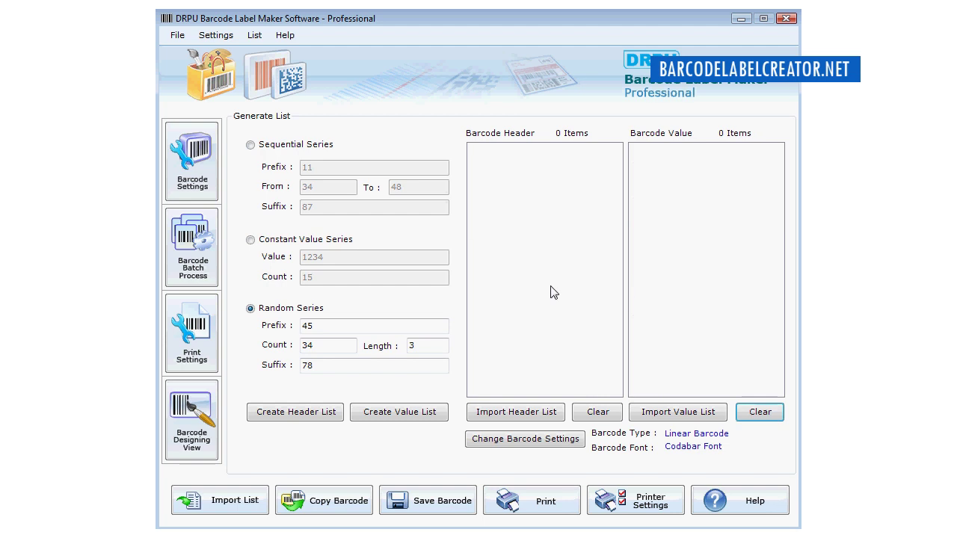
# - Go to the barcode settings and set the linear barcode's value to 23593507
pyautogui.click(194, 184)
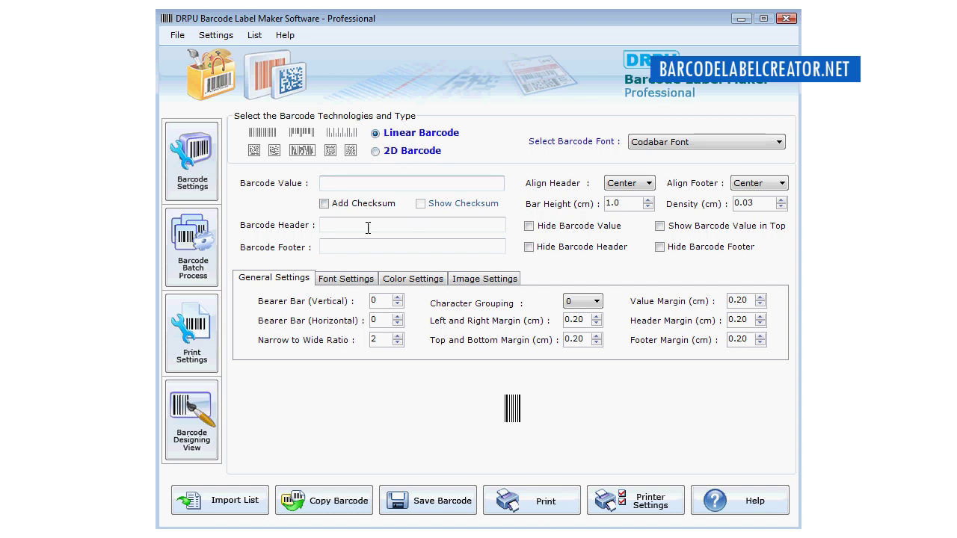
pyautogui.click(326, 183)
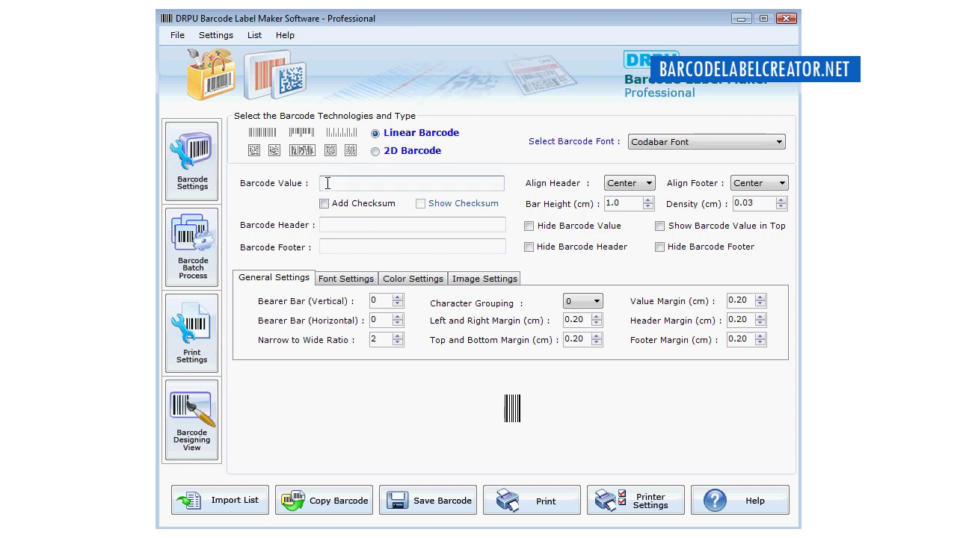
pyautogui.write('23')
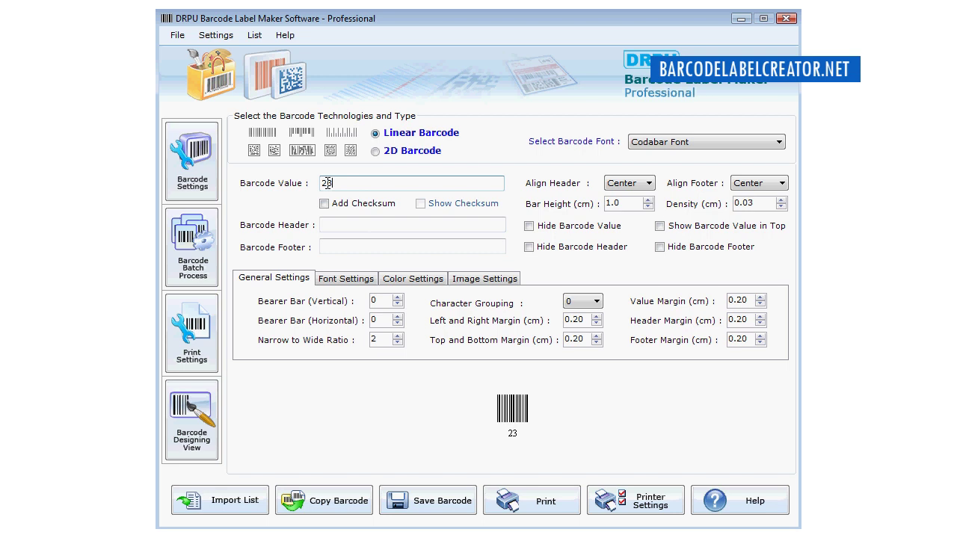
pyautogui.write('59350')
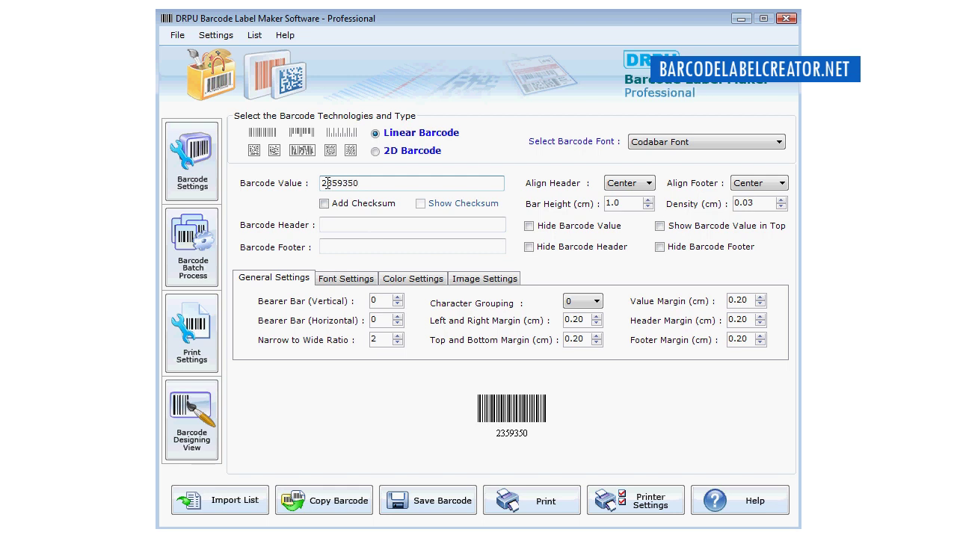
pyautogui.write('7')
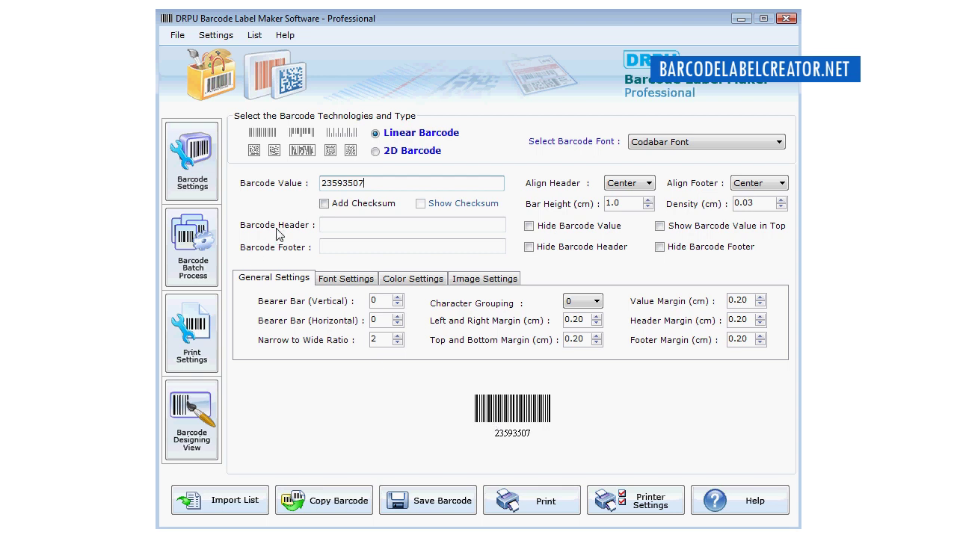
# - Set the barcode header text to "Header" and the footer text to "Footer"
pyautogui.click(331, 225)
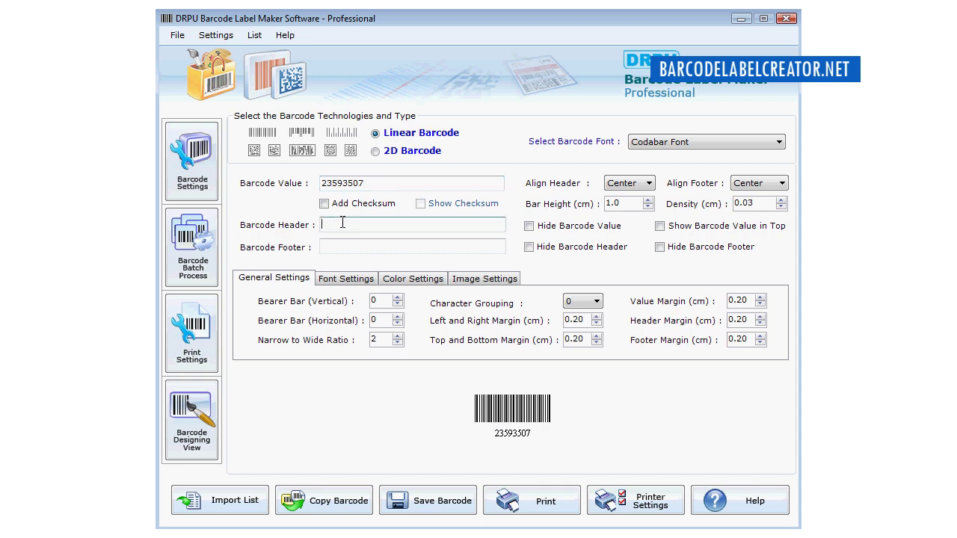
pyautogui.write('Header')
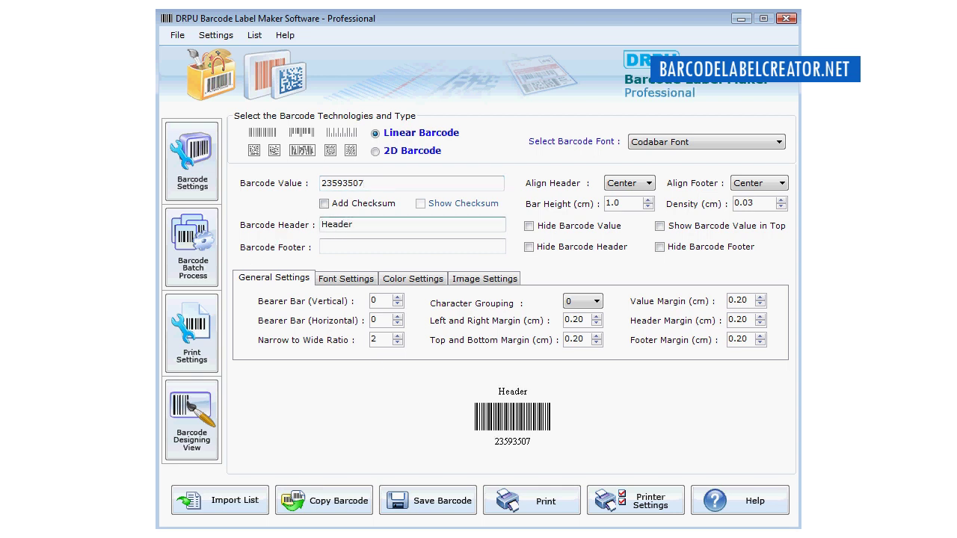
pyautogui.click(358, 247)
pyautogui.write('Foot')
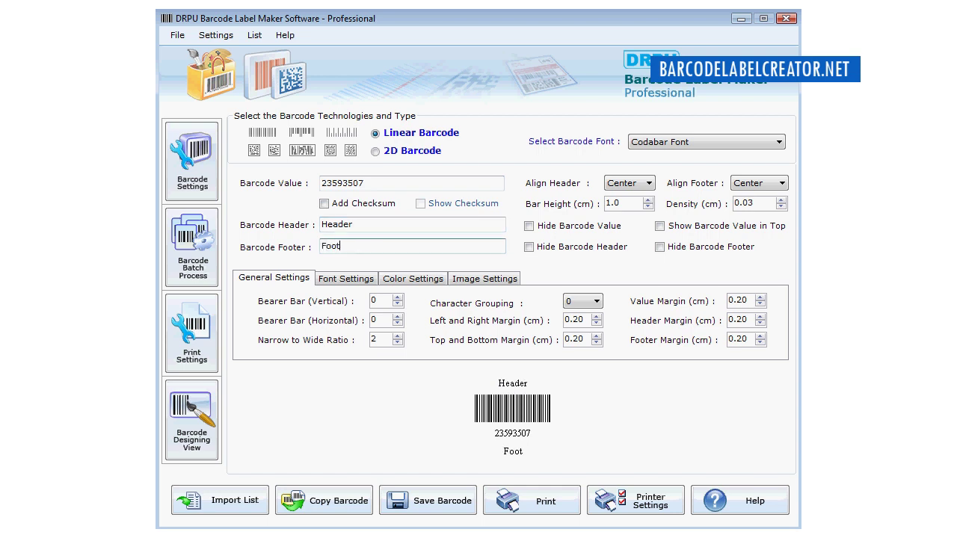
pyautogui.write('er')
# - Try EAN8 Font for the linear barcode and settle on UCC/EAN-128 Font
pyautogui.click(673, 143)
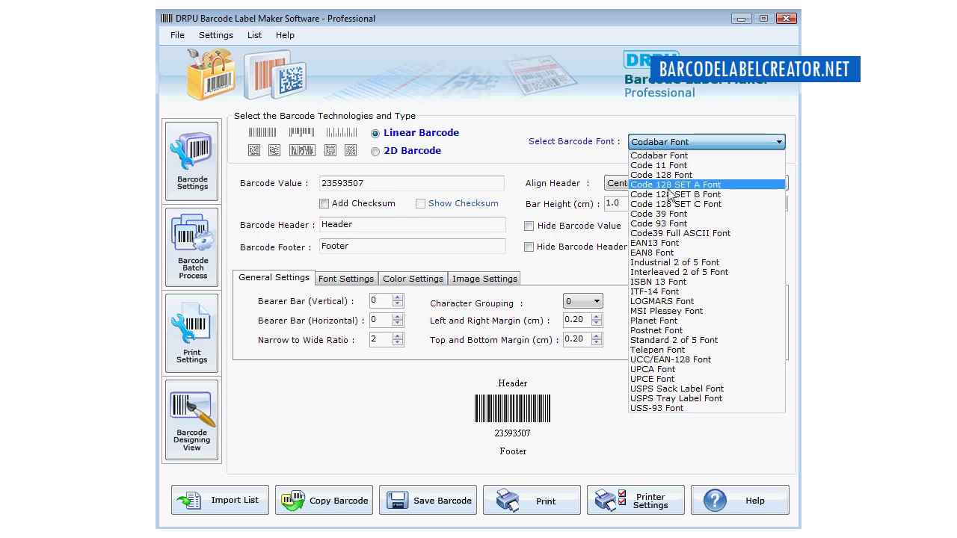
pyautogui.click(652, 252)
pyautogui.click(691, 144)
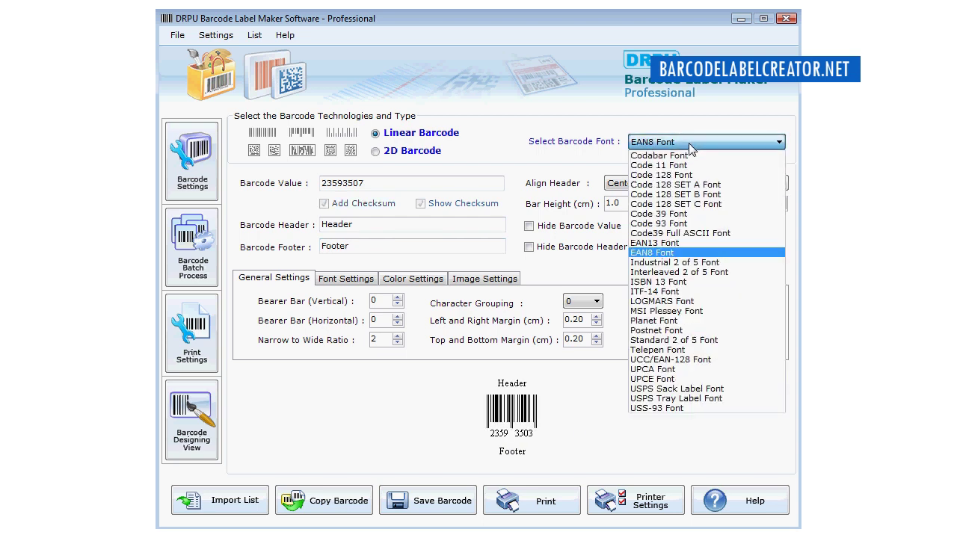
pyautogui.click(676, 361)
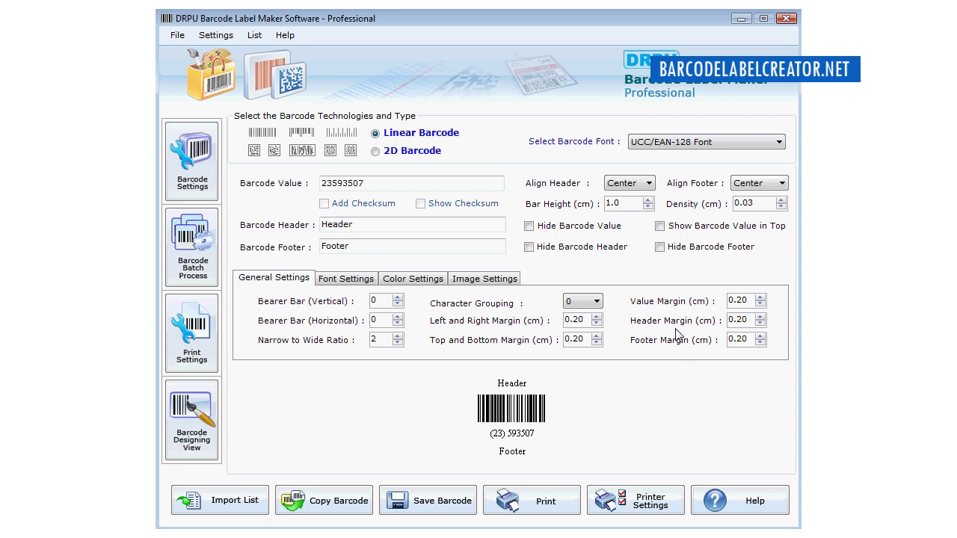
# - Try left and right alignment for the barcode header and return it to center alignment
pyautogui.click(632, 184)
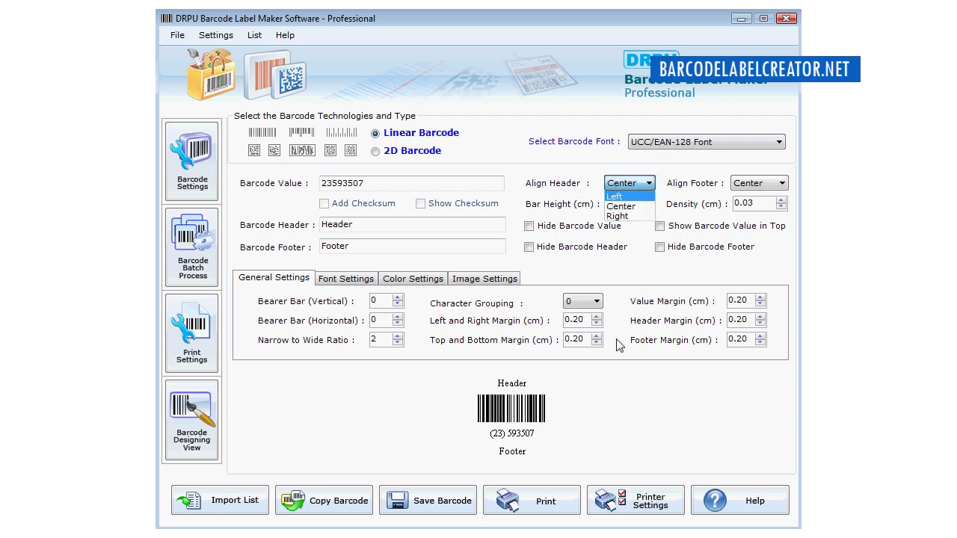
pyautogui.click(610, 383)
pyautogui.click(637, 185)
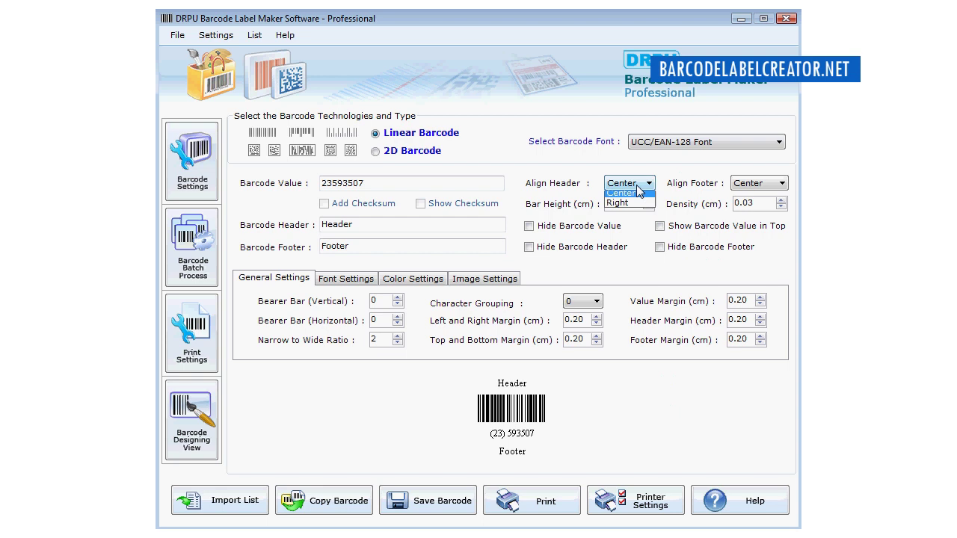
pyautogui.click(631, 193)
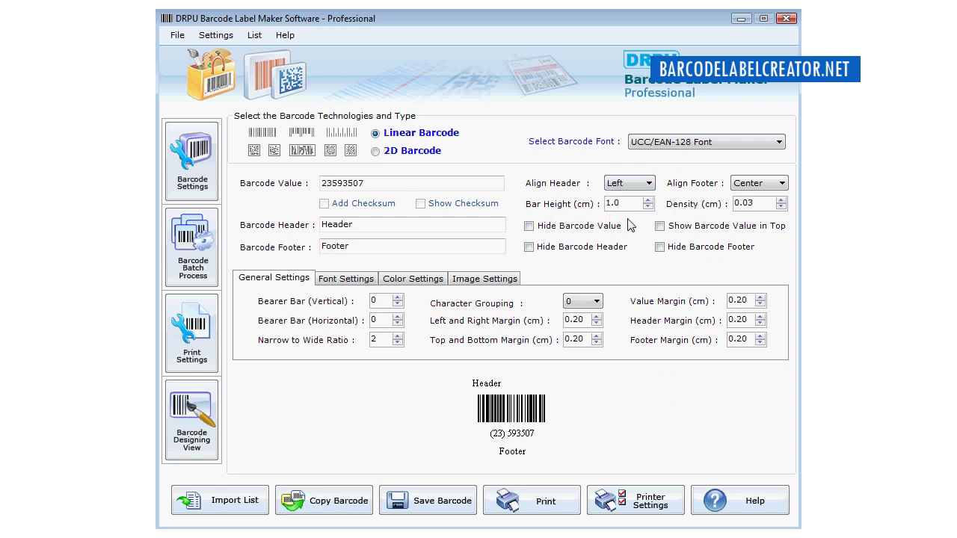
pyautogui.click(621, 184)
pyautogui.click(626, 221)
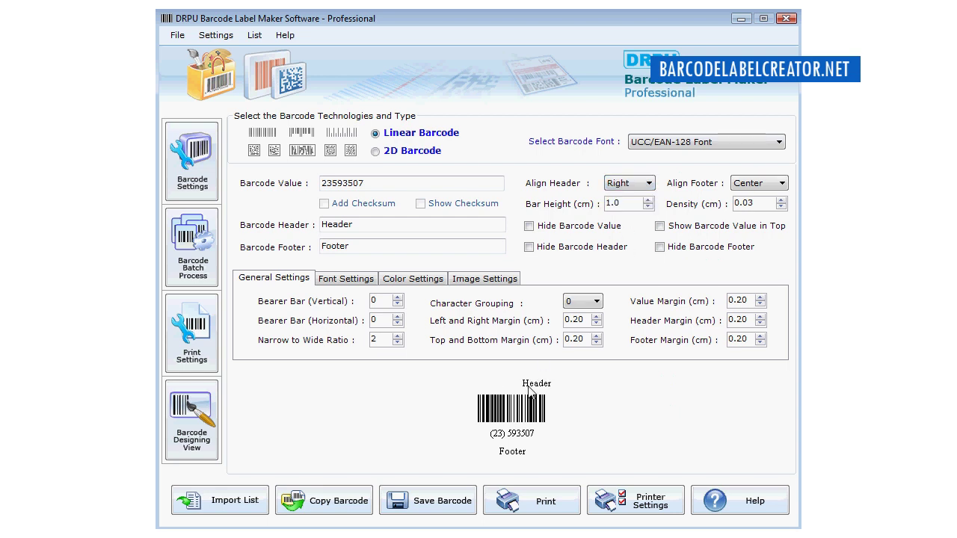
pyautogui.click(630, 186)
pyautogui.click(627, 207)
# - Try left alignment for the footer and hiding the barcode value, restoring the centered footer and the shown value
pyautogui.click(744, 187)
pyautogui.click(742, 197)
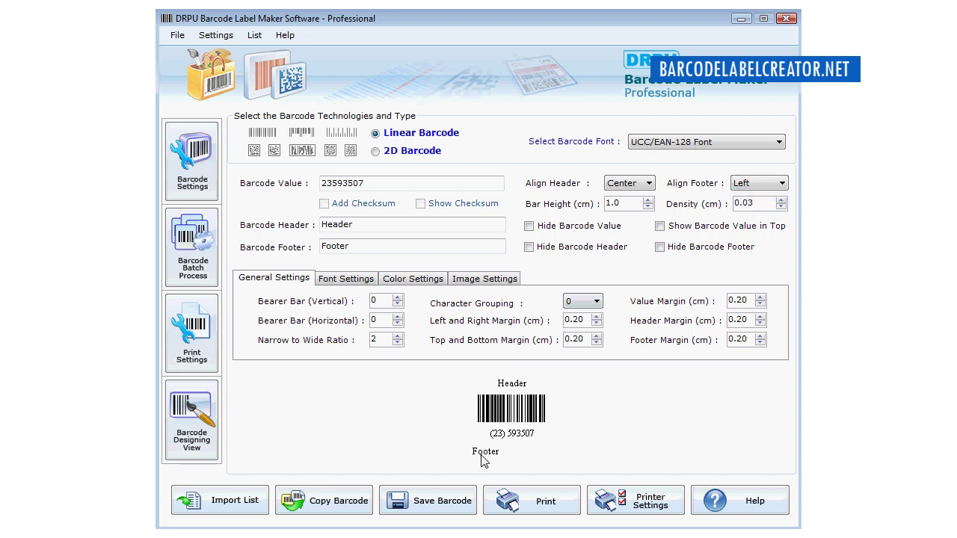
pyautogui.click(760, 192)
pyautogui.click(748, 206)
pyautogui.click(529, 227)
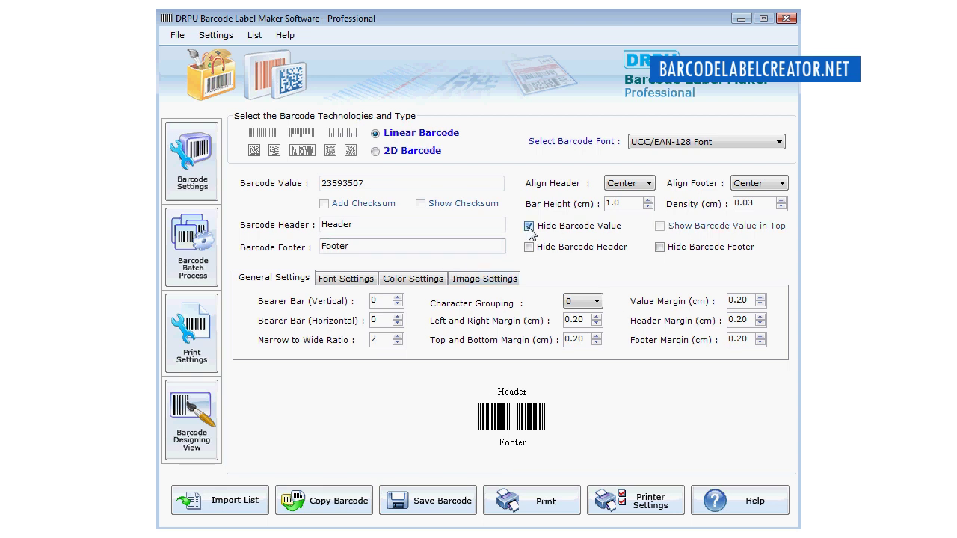
pyautogui.click(529, 227)
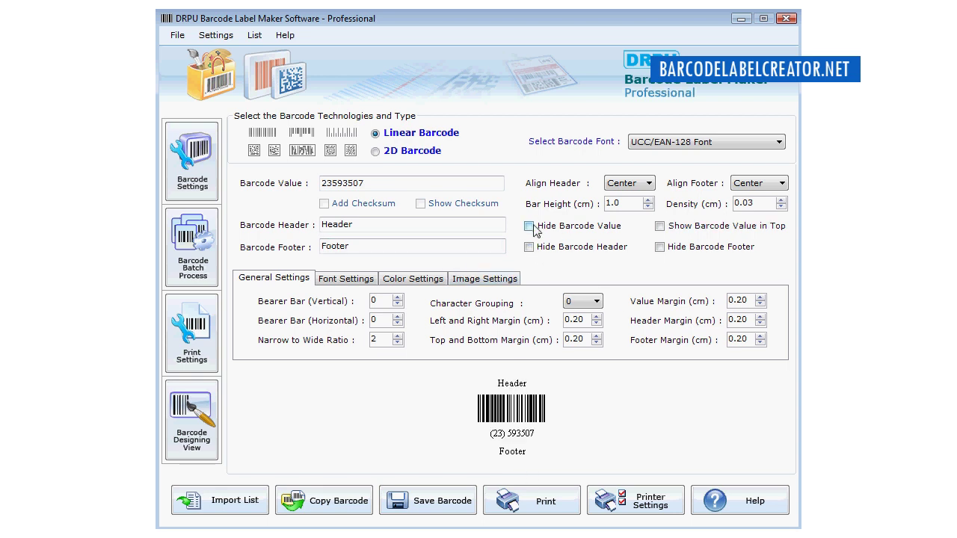
# - Try hiding the barcode value and showing it on top, restoring the visible value below the bars
pyautogui.click(529, 227)
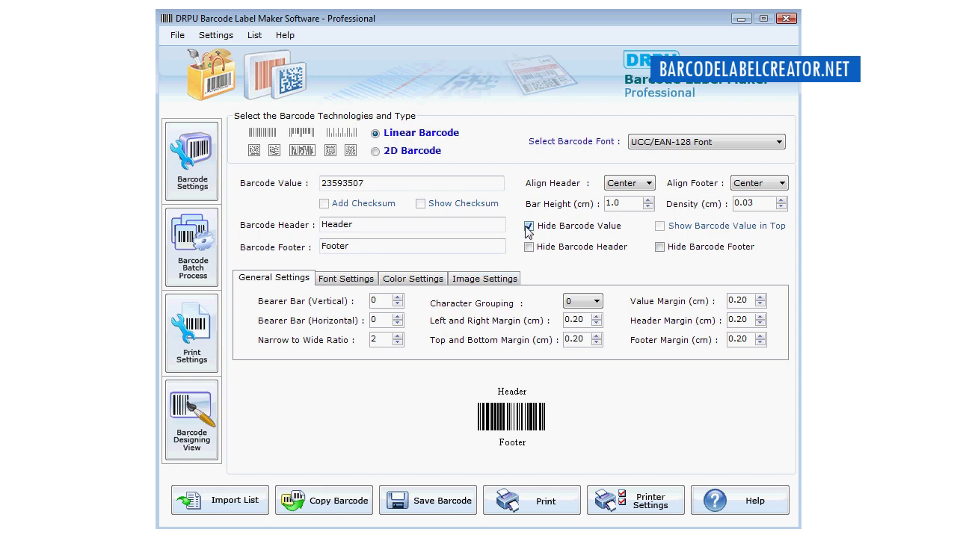
pyautogui.click(529, 226)
pyautogui.click(660, 226)
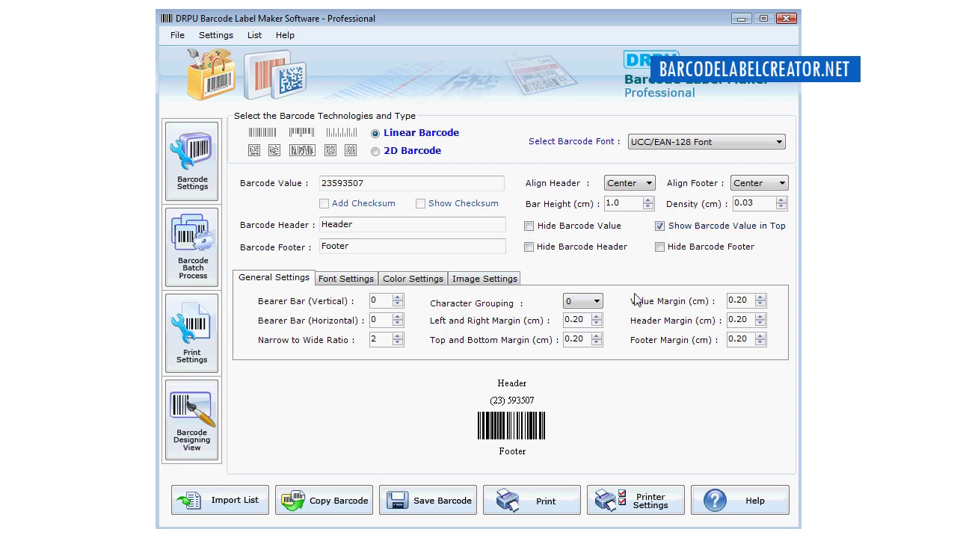
pyautogui.click(660, 226)
# - Try hiding the barcode header and the barcode footer, restoring each one
pyautogui.click(529, 247)
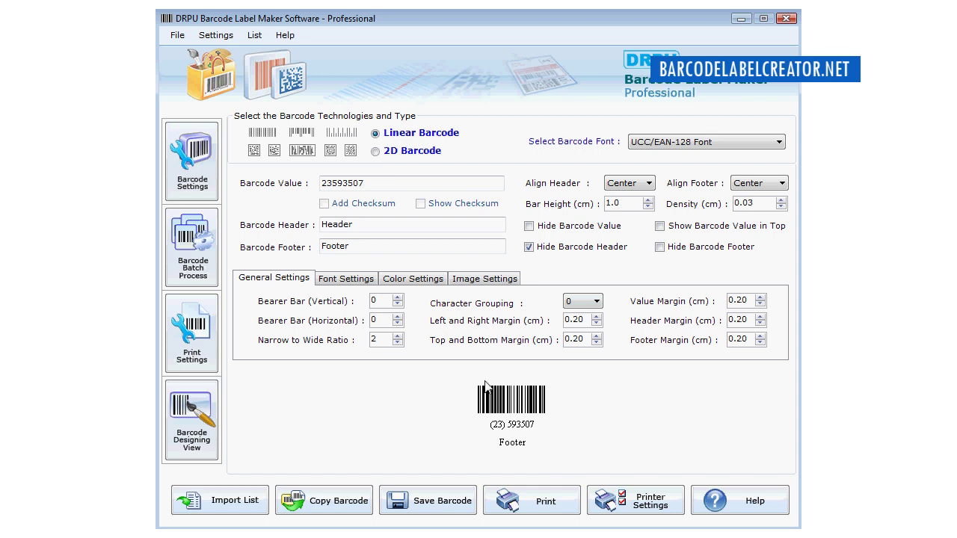
pyautogui.click(529, 246)
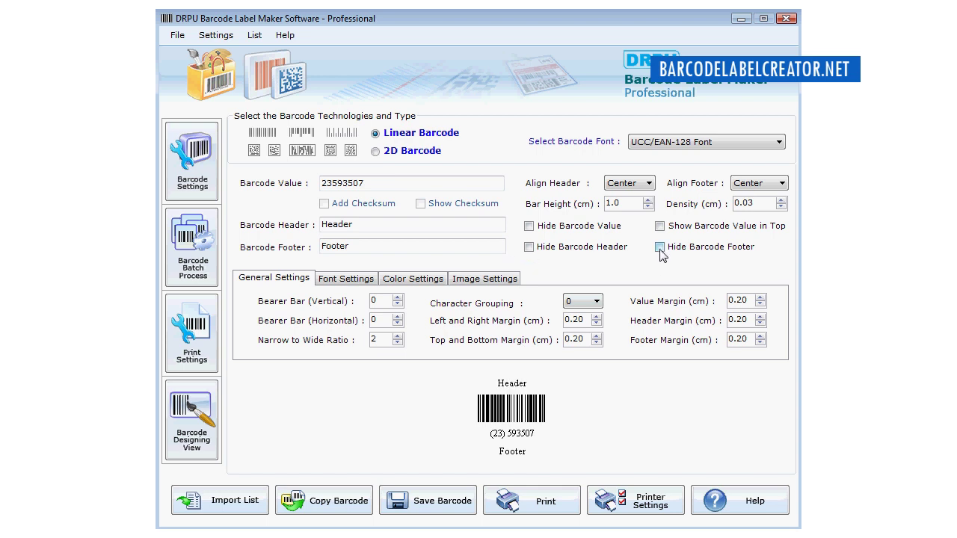
pyautogui.click(660, 247)
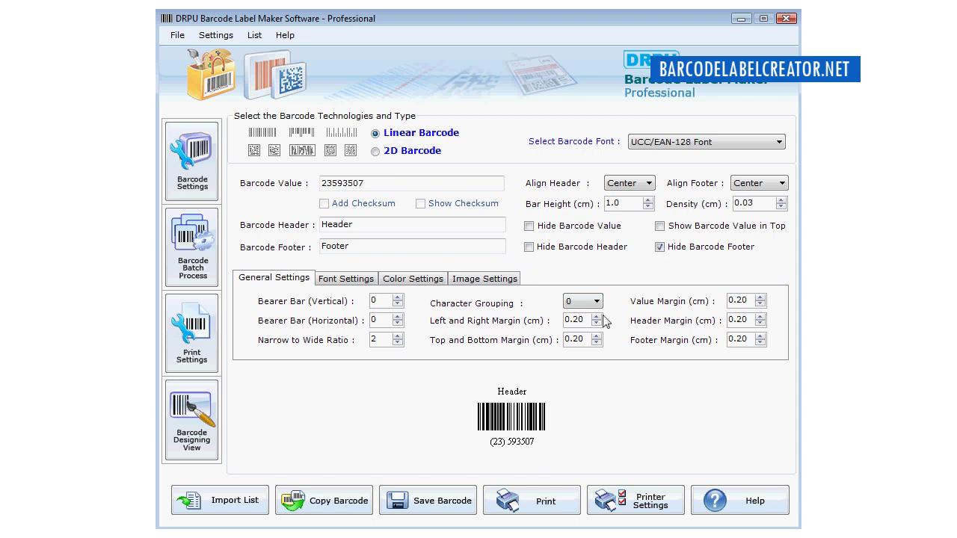
pyautogui.click(660, 247)
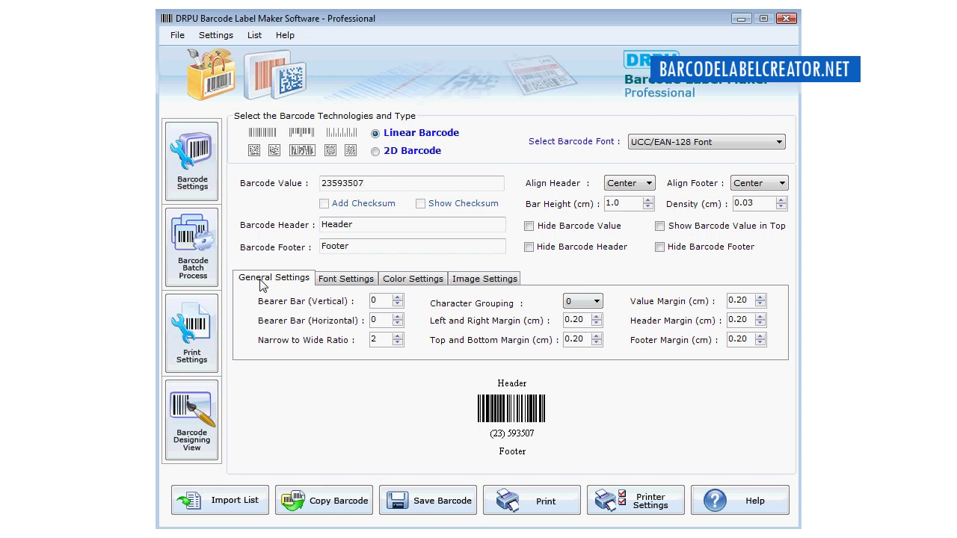
# - Try other bearer bar and narrow-to-wide ratio values, returning both bearer bars to 0 and the ratio to 2
pyautogui.click(397, 304)
pyautogui.click(398, 304)
pyautogui.click(397, 304)
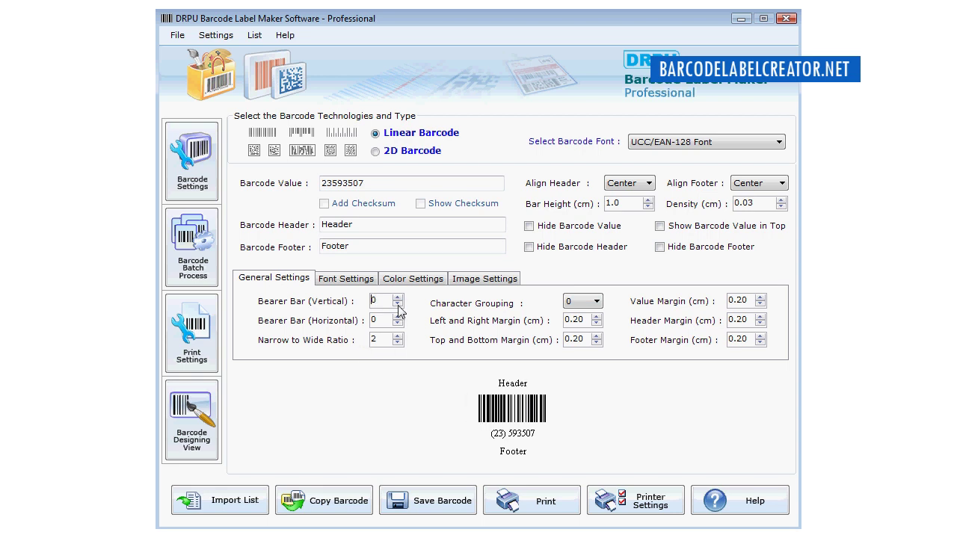
pyautogui.click(398, 317)
pyautogui.click(398, 317)
pyautogui.click(398, 324)
pyautogui.click(398, 324)
pyautogui.click(398, 337)
pyautogui.click(398, 337)
pyautogui.click(398, 343)
pyautogui.click(398, 343)
# - Try a character grouping of 4 for the barcode value and return it to 0
pyautogui.click(595, 302)
pyautogui.click(583, 342)
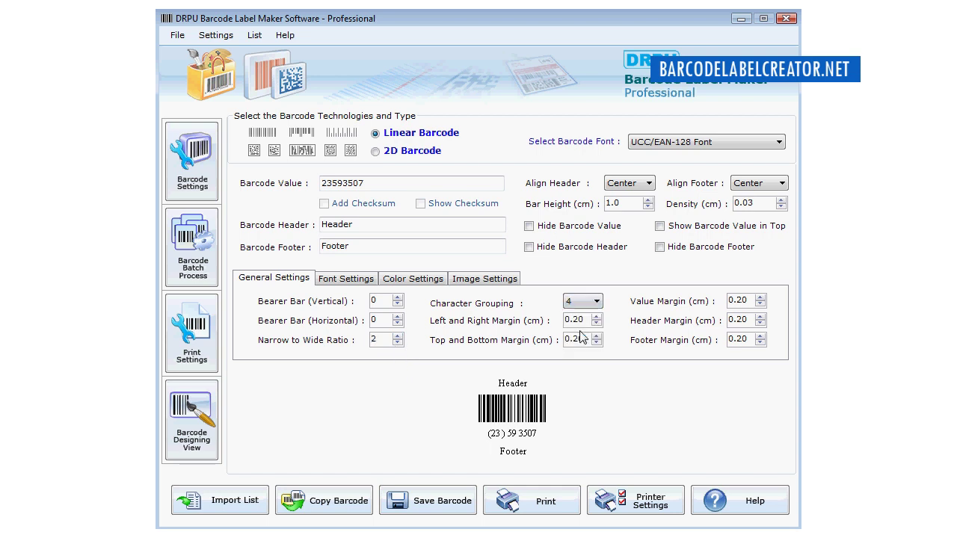
pyautogui.click(594, 302)
pyautogui.click(578, 315)
# - Set the barcode header font to Tw Cen MT Condensed, Regular, size 10
pyautogui.click(347, 283)
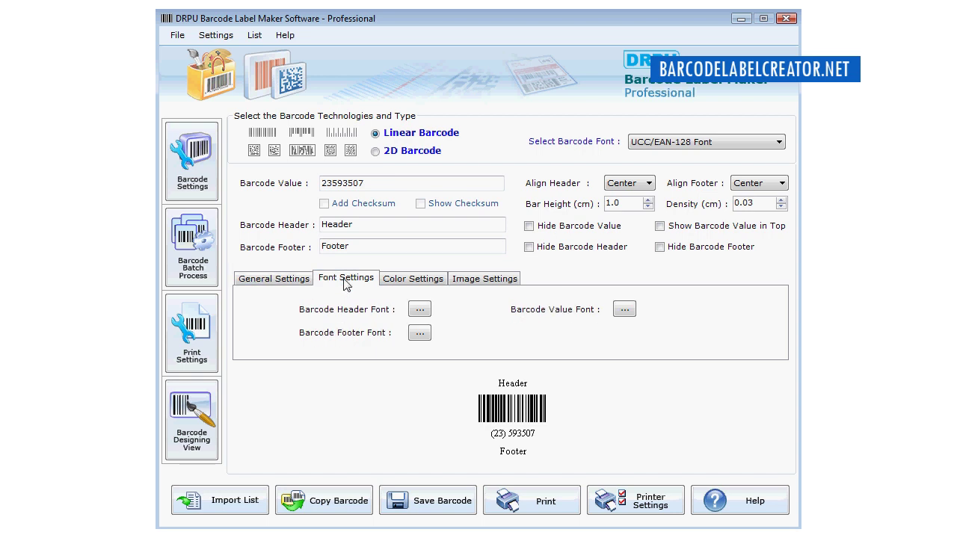
pyautogui.click(420, 310)
pyautogui.click(322, 195)
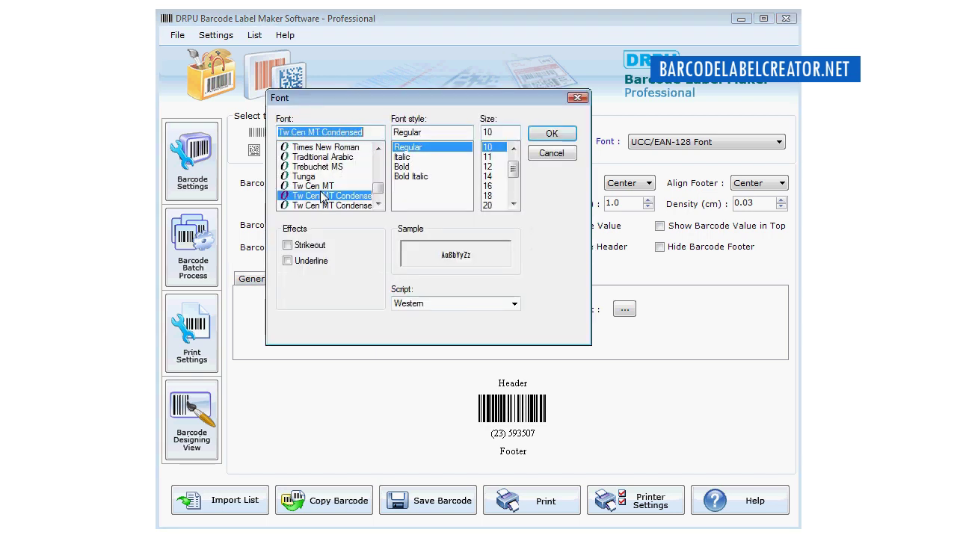
pyautogui.click(551, 134)
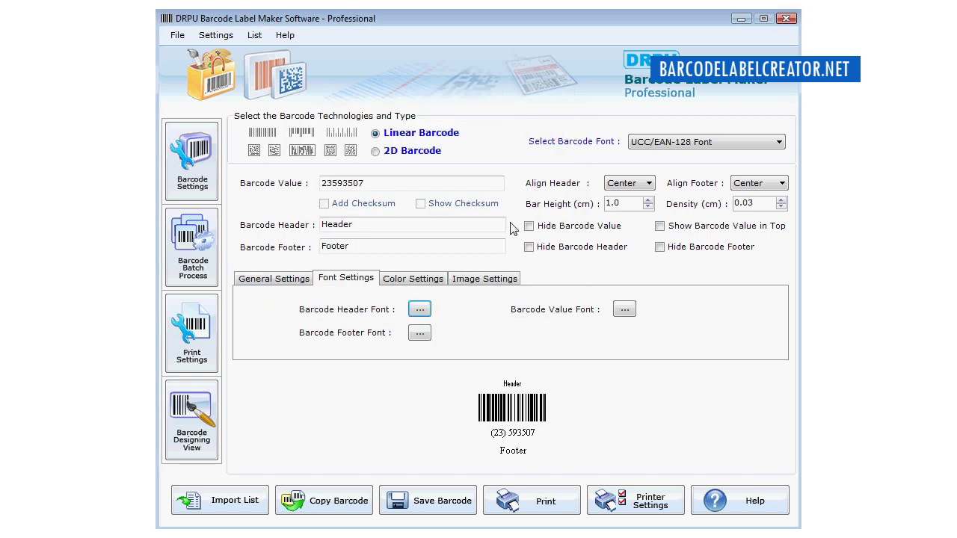
# - Set the barcode footer font to Tunga, Regular, size 10
pyautogui.click(420, 333)
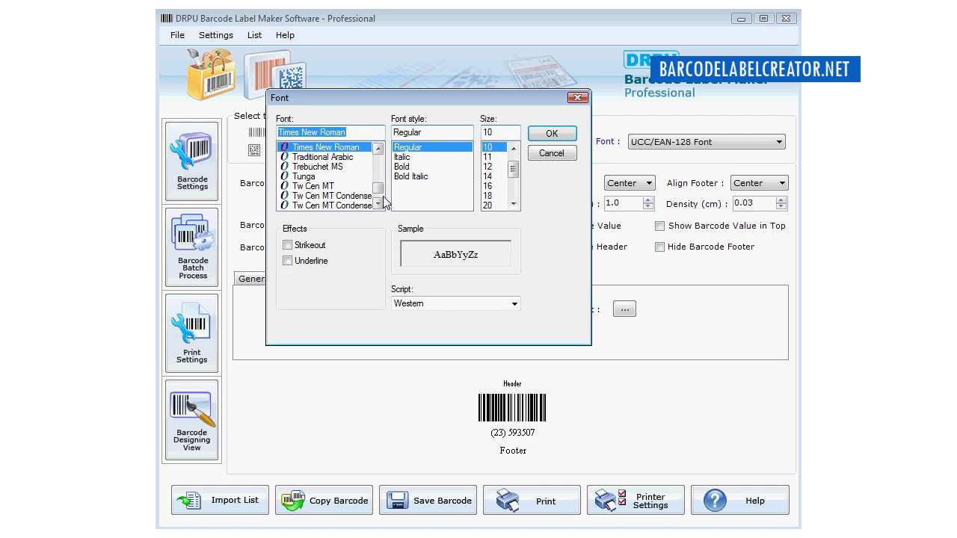
pyautogui.click(338, 177)
pyautogui.click(550, 139)
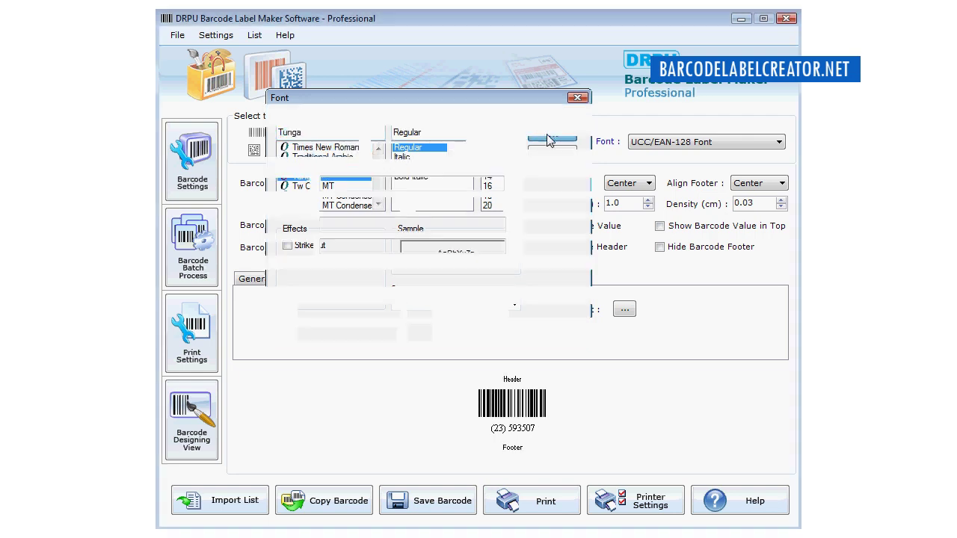
# - Try size 16 for the barcode value's Times New Roman font and return it to size 10
pyautogui.click(625, 309)
pyautogui.click(490, 186)
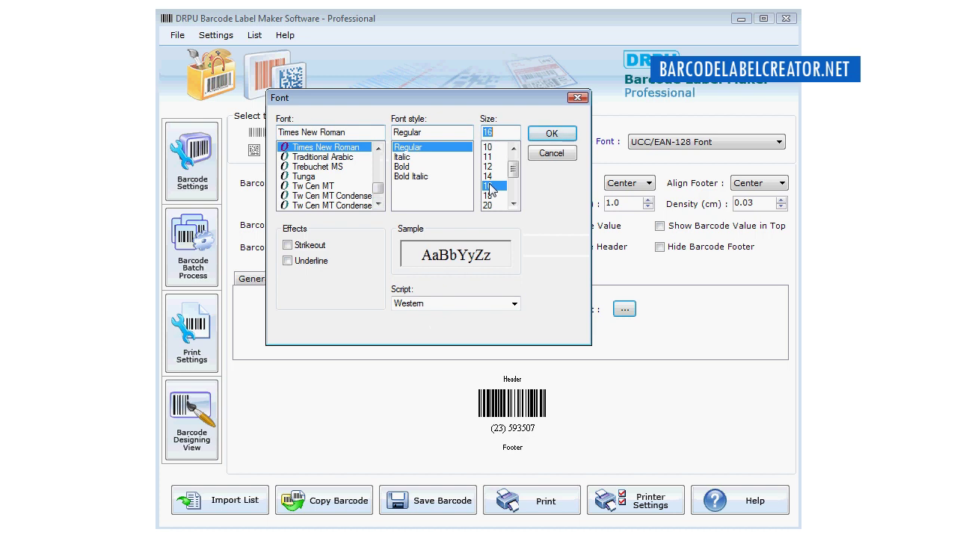
pyautogui.click(552, 134)
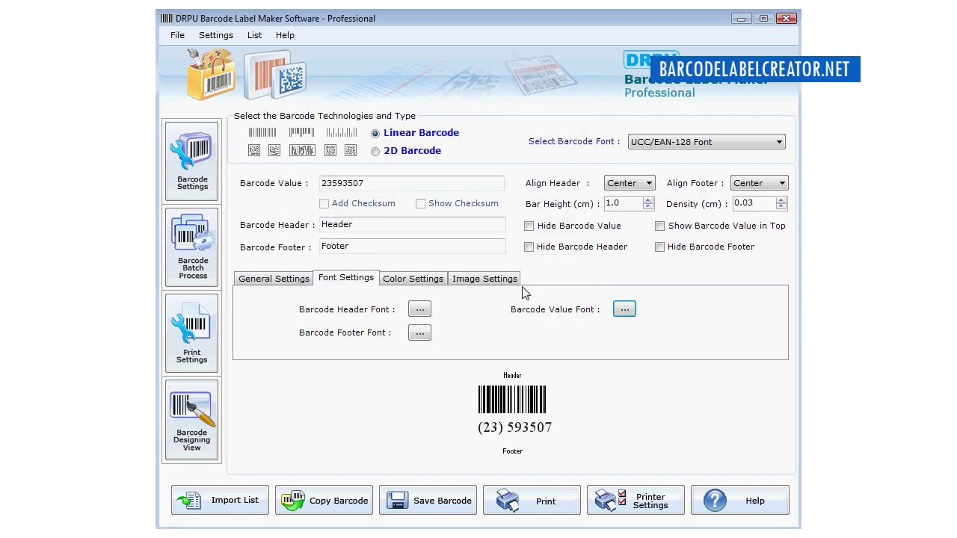
pyautogui.click(628, 309)
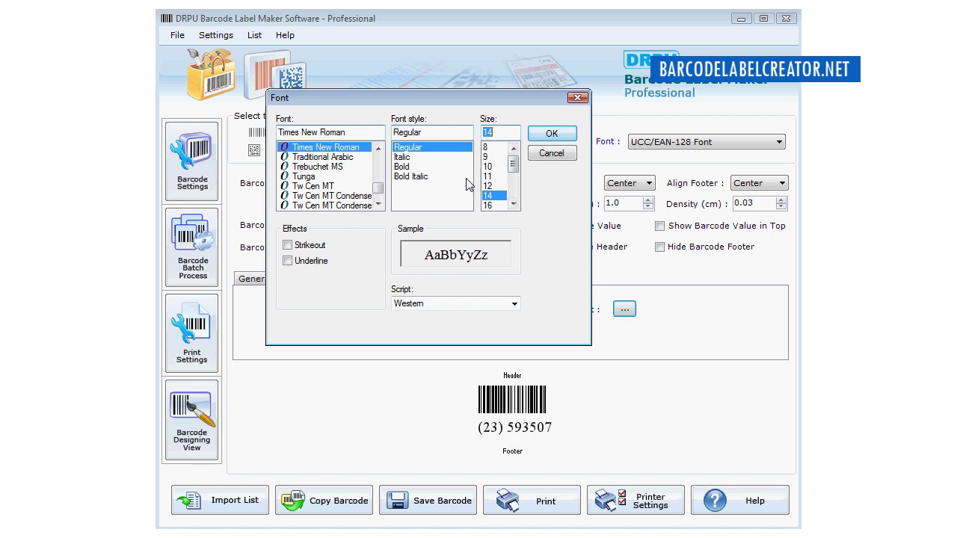
pyautogui.click(489, 166)
pyautogui.click(552, 134)
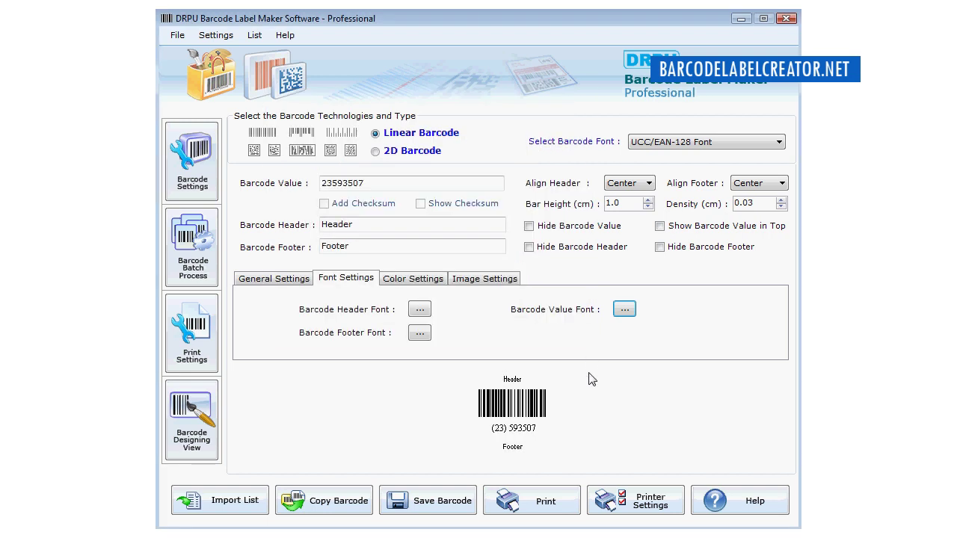
# - Set the barcode color to a custom red with RGB 233, 54, 54
pyautogui.click(409, 281)
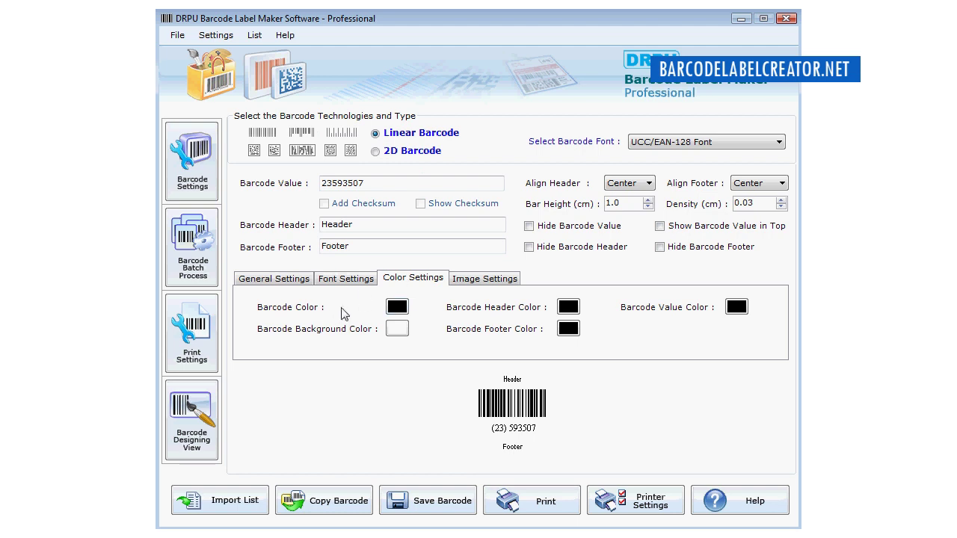
pyautogui.click(398, 307)
pyautogui.moveTo(446, 196); pyautogui.dragTo(434, 142)
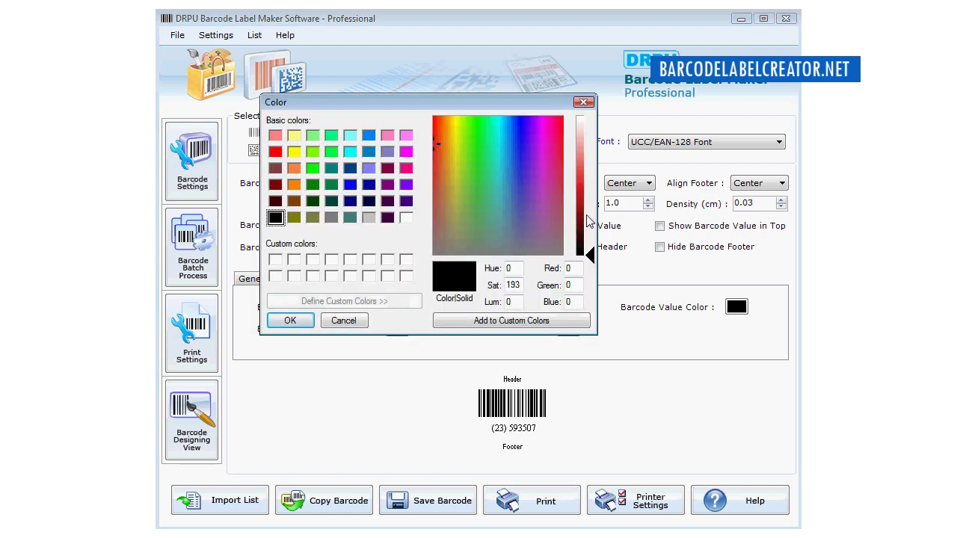
pyautogui.moveTo(587, 221); pyautogui.dragTo(586, 177)
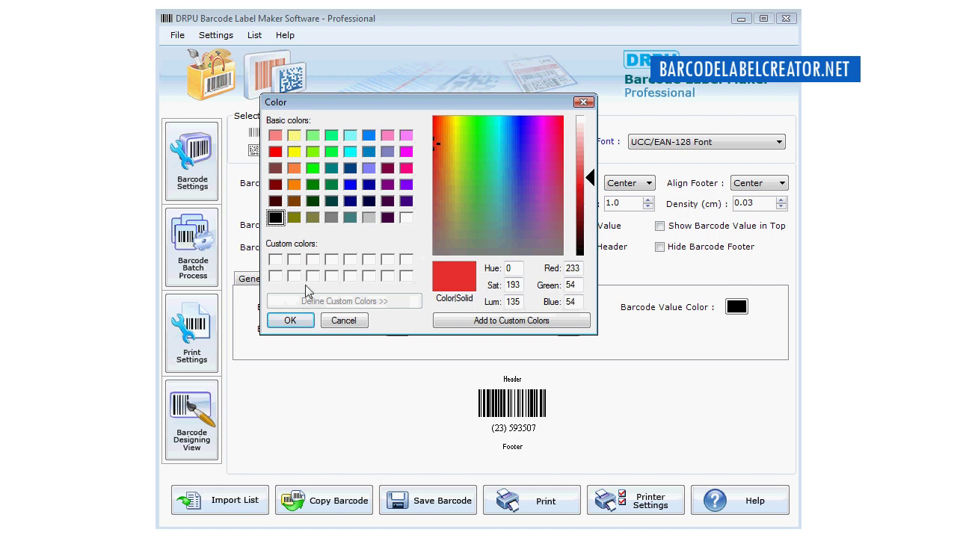
pyautogui.click(305, 322)
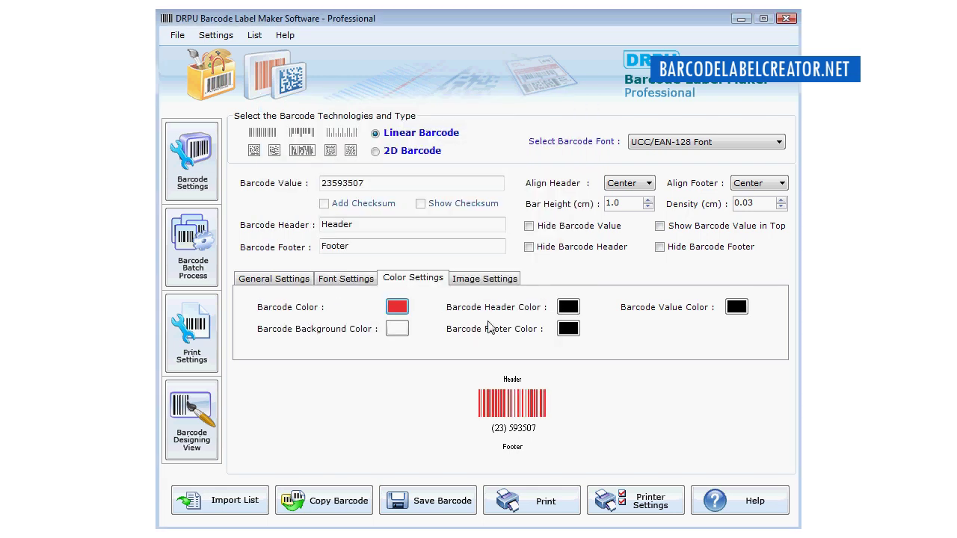
# - Set the barcode background color to a near-black with RGB 18, 18, 18
pyautogui.click(397, 329)
pyautogui.moveTo(581, 217); pyautogui.dragTo(580, 246)
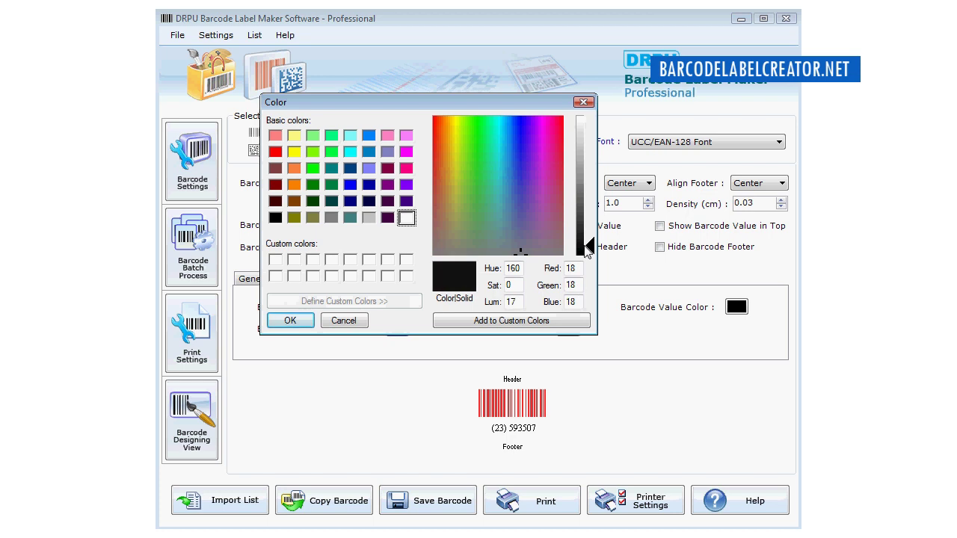
pyautogui.click(290, 321)
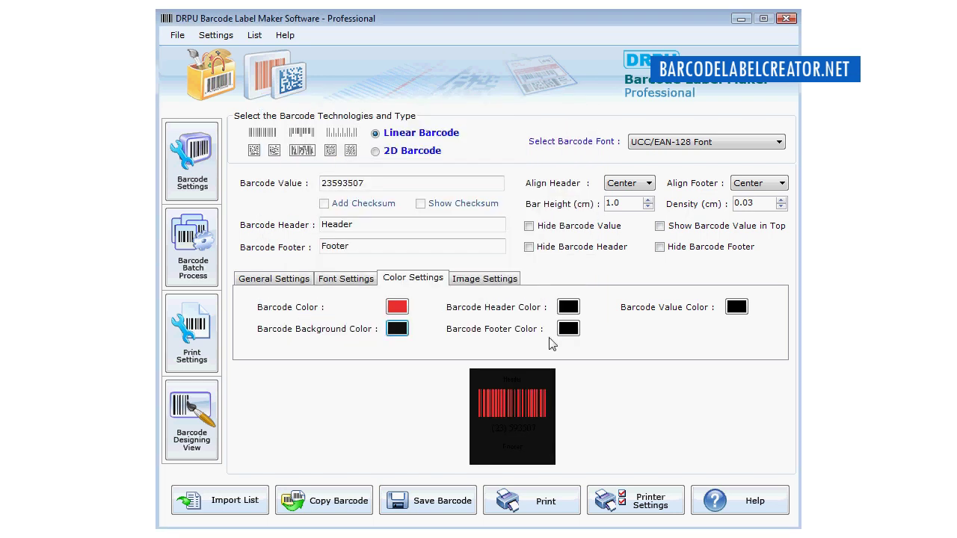
# - Set the barcode header color and the barcode footer color to white
pyautogui.click(569, 328)
pyautogui.moveTo(588, 217); pyautogui.dragTo(590, 131)
pyautogui.click(299, 317)
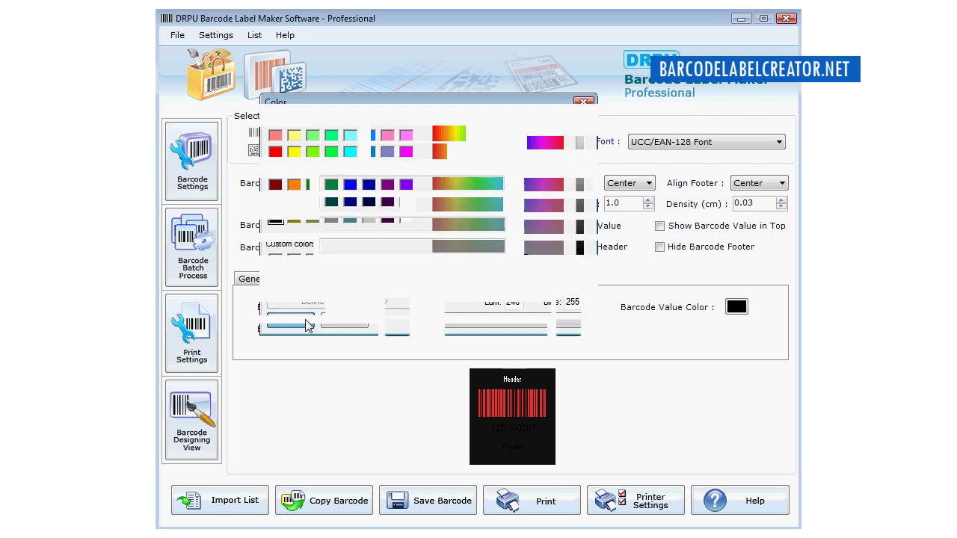
pyautogui.click(570, 326)
pyautogui.moveTo(588, 251); pyautogui.dragTo(590, 120)
pyautogui.click(290, 320)
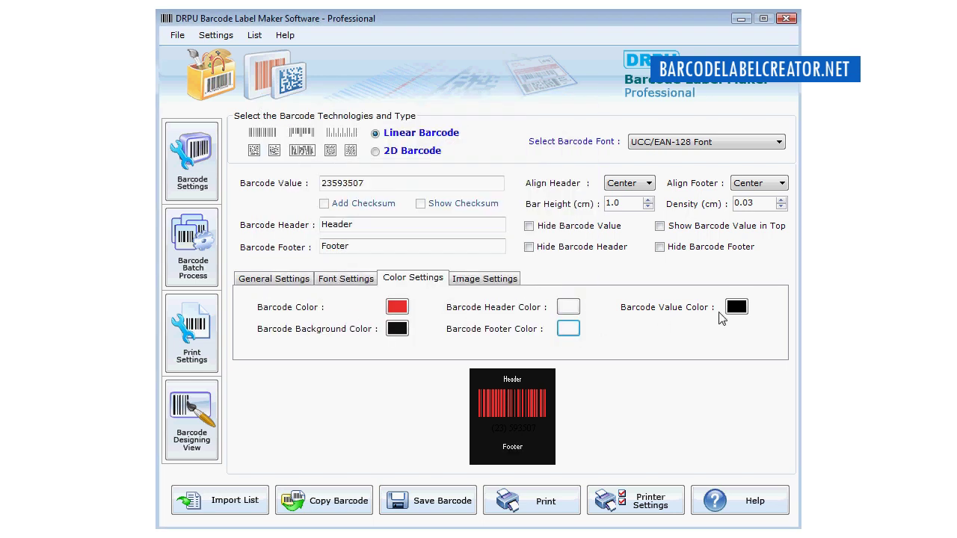
# - Set the barcode value color to white with RGB 255, 255, 255
pyautogui.click(735, 309)
pyautogui.moveTo(588, 232); pyautogui.dragTo(587, 122)
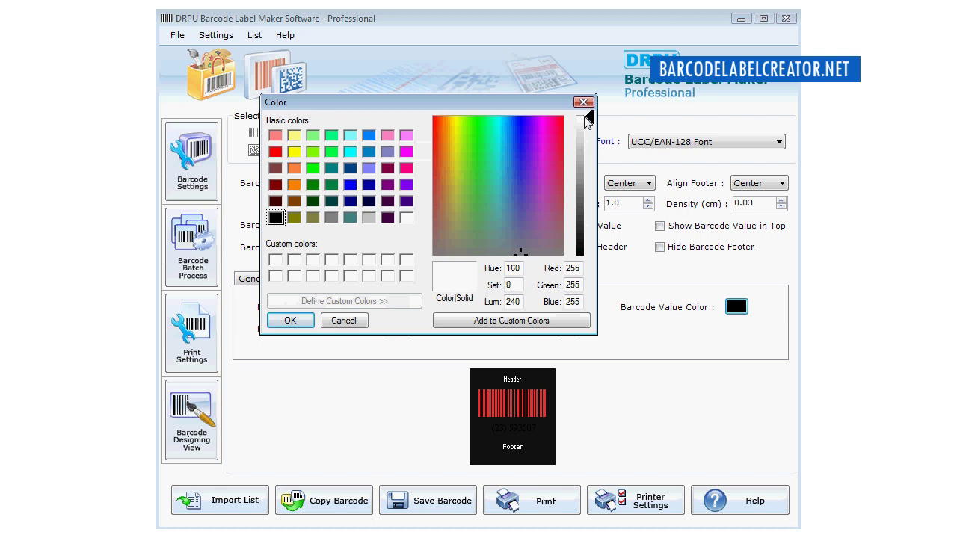
pyautogui.click(285, 321)
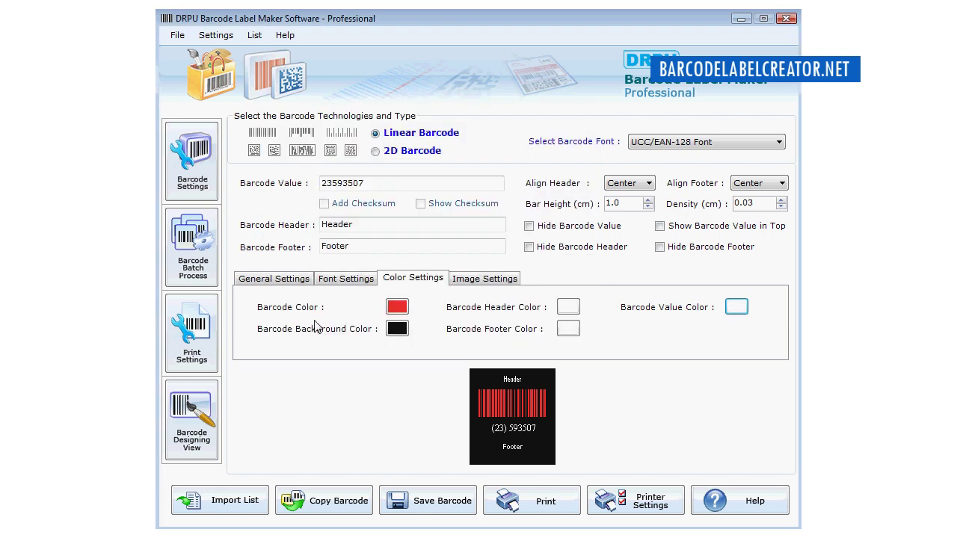
# - Set the barcode header font to Arial, Regular, size 10
pyautogui.click(293, 281)
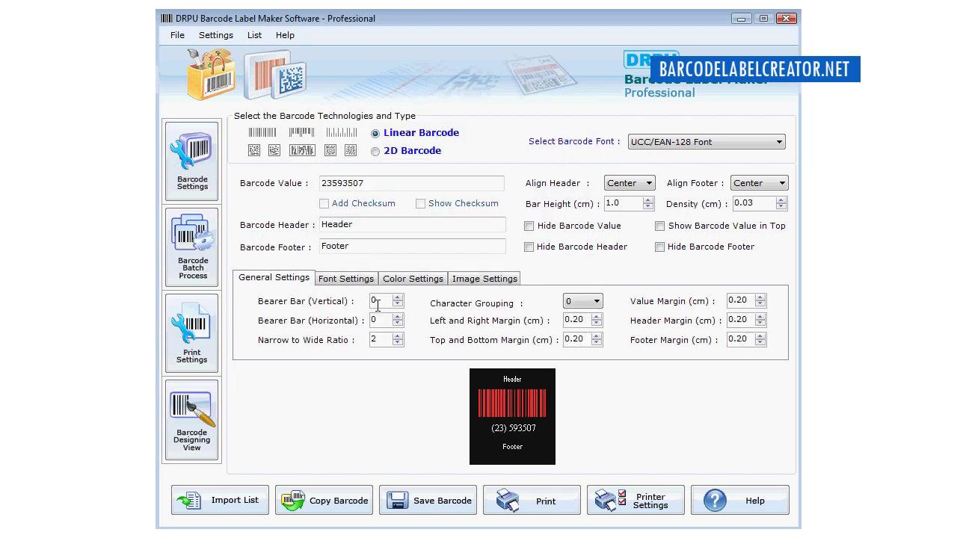
pyautogui.click(343, 278)
pyautogui.click(423, 311)
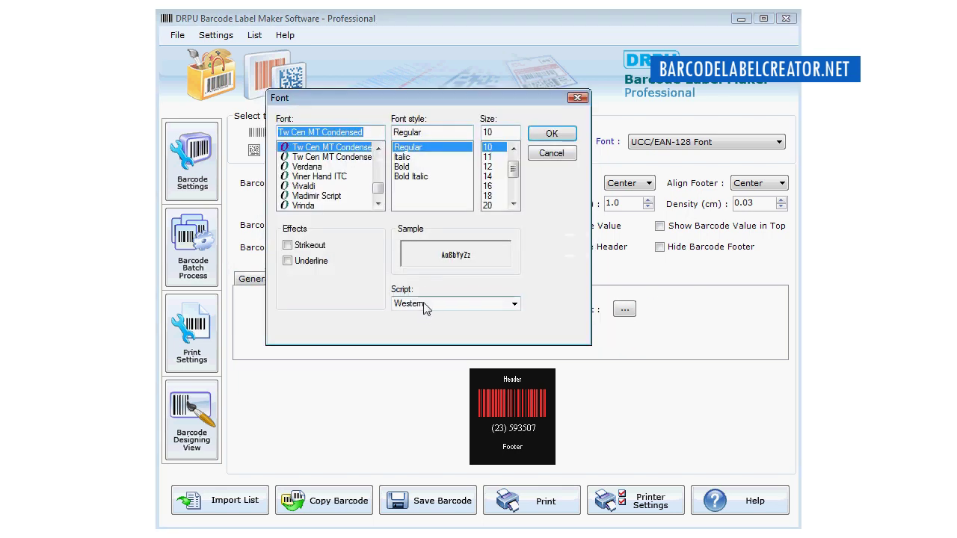
pyautogui.moveTo(379, 189); pyautogui.dragTo(378, 155)
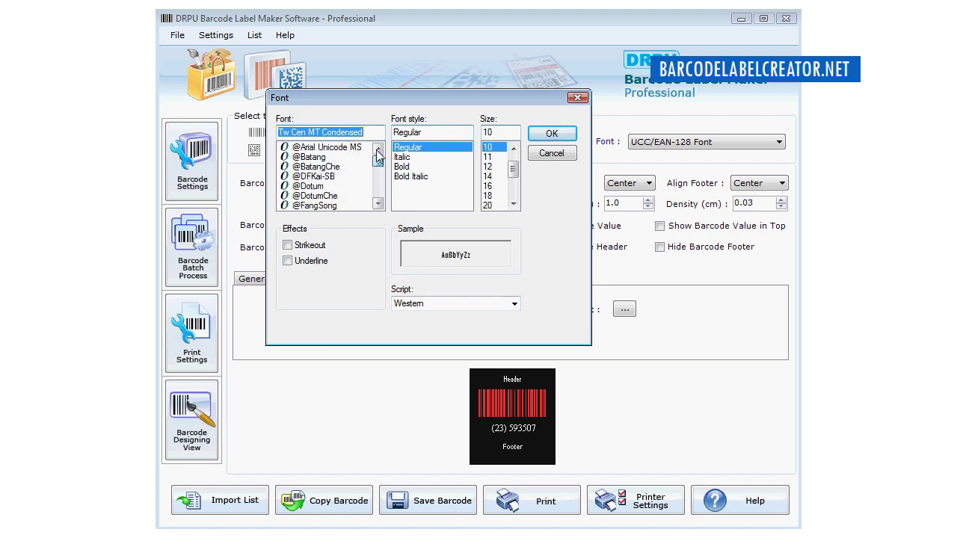
pyautogui.write('a')
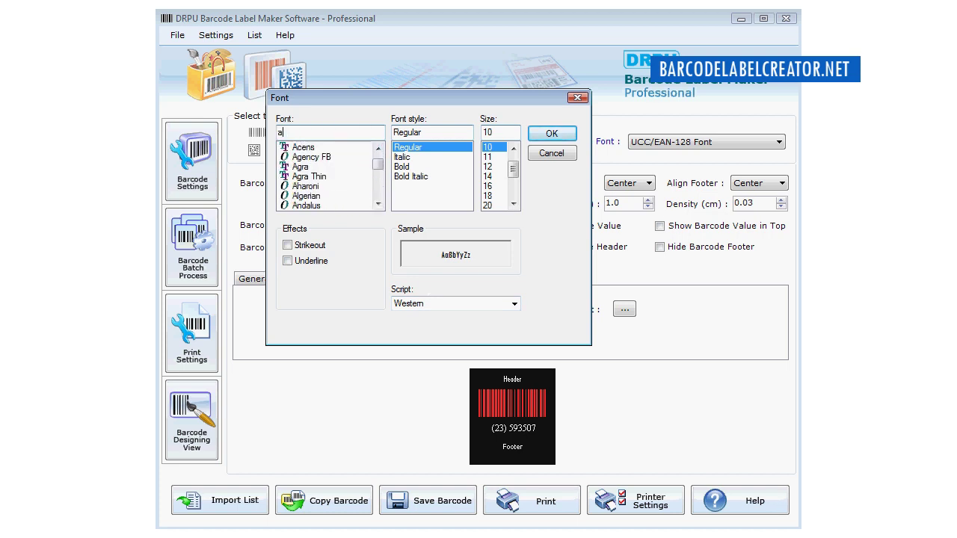
pyautogui.write('ri')
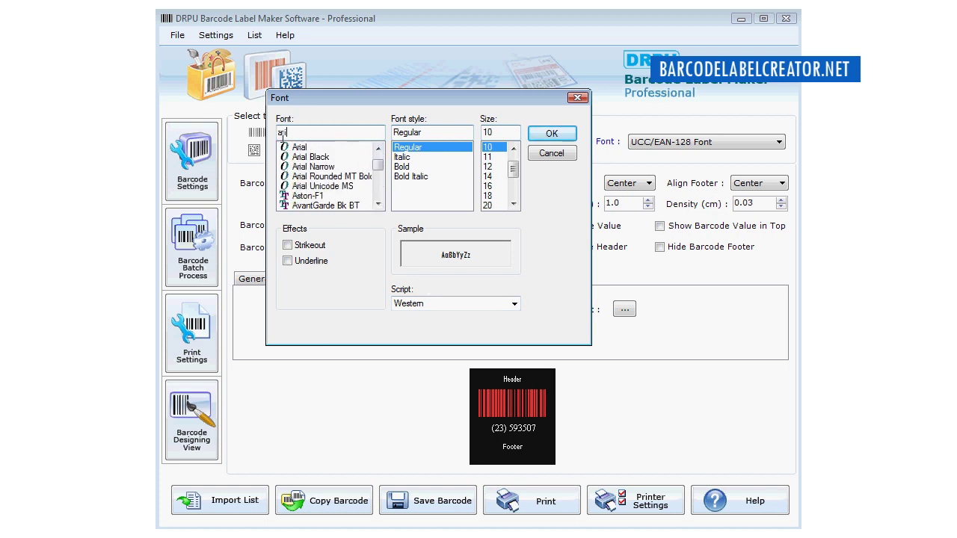
pyautogui.click(306, 149)
pyautogui.click(535, 138)
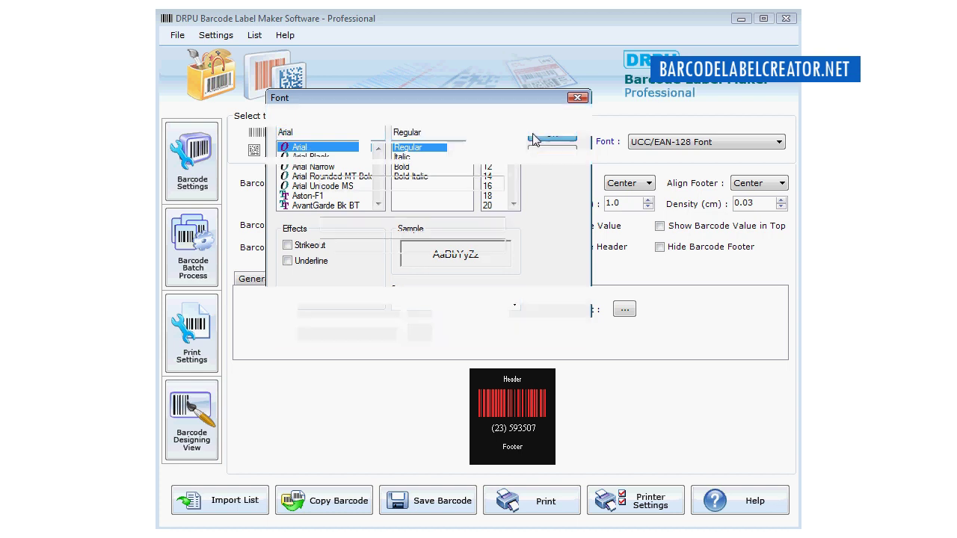
# - Set the barcode footer font to Arial, Regular, size 10
pyautogui.click(420, 333)
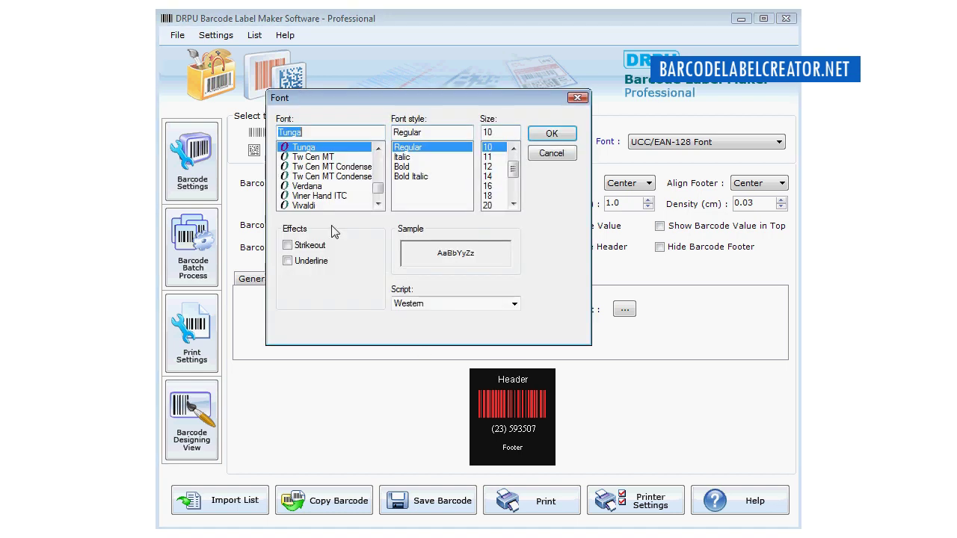
pyautogui.write('aria')
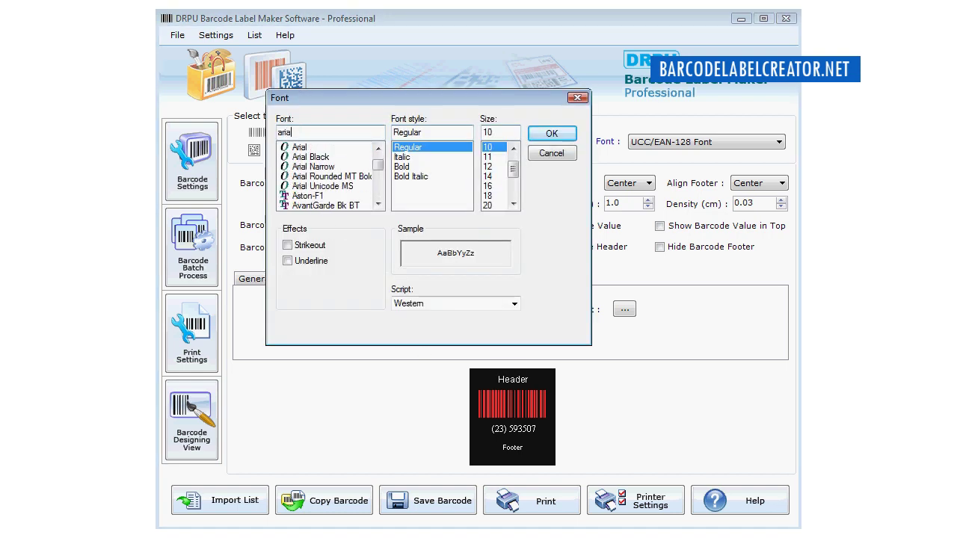
pyautogui.click(299, 147)
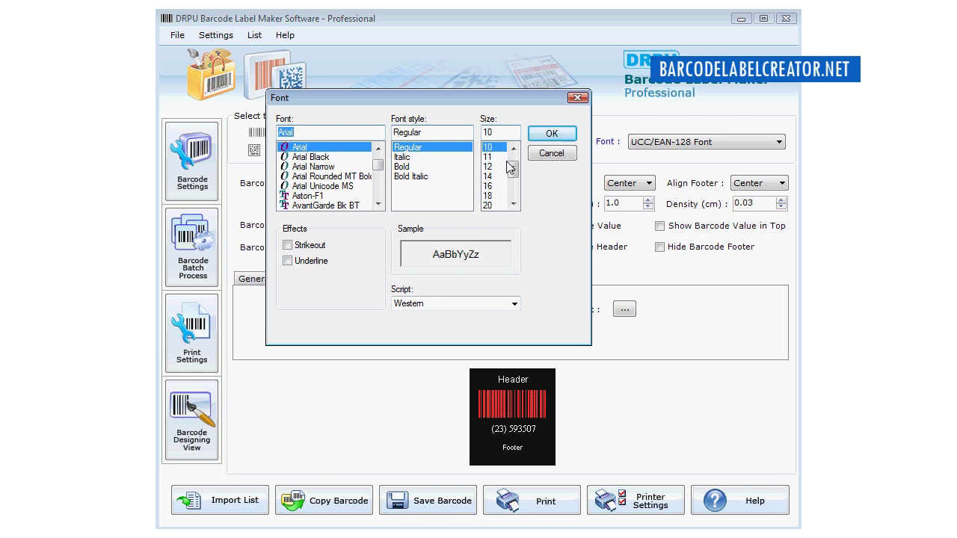
pyautogui.click(541, 139)
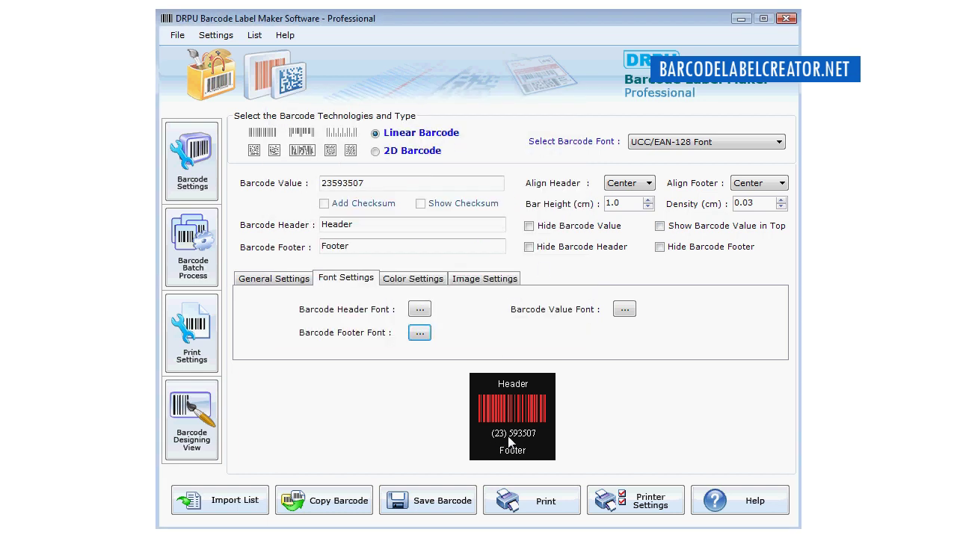
# - Set the clipboard image type to Resolution Independent Metafile in the image settings
pyautogui.click(470, 280)
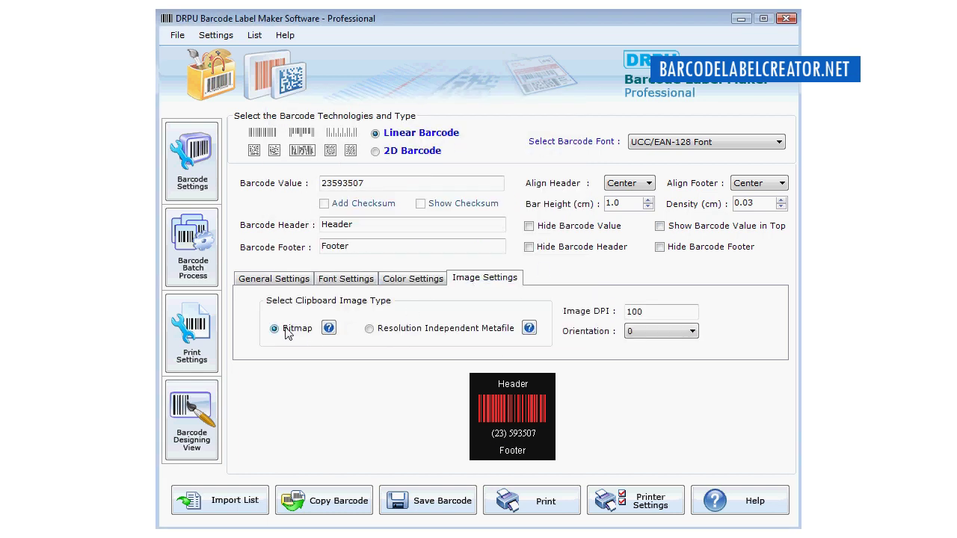
pyautogui.click(369, 329)
pyautogui.moveTo(634, 311); pyautogui.dragTo(615, 320)
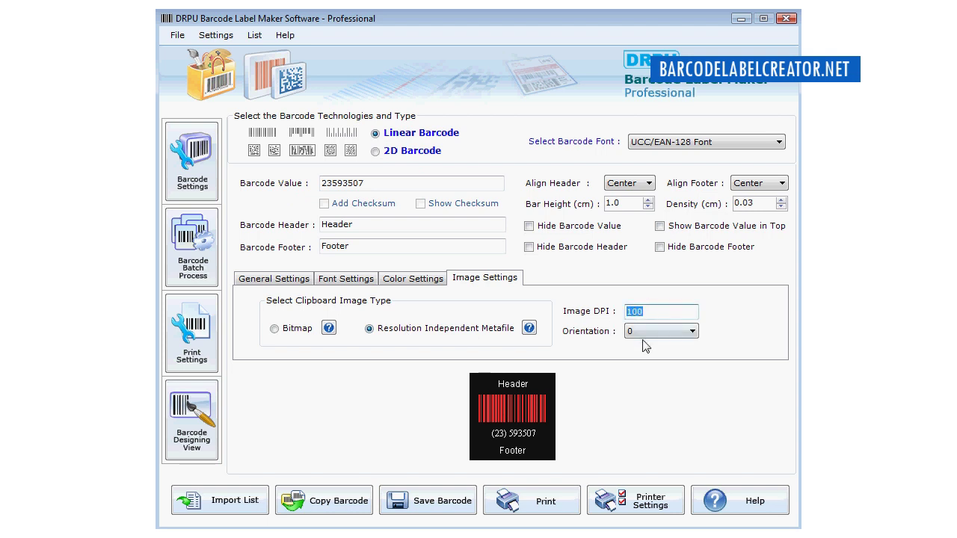
# - Try the barcode image orientation at 90, 180 and 270 degrees, and return it to 0
pyautogui.click(645, 332)
pyautogui.click(641, 355)
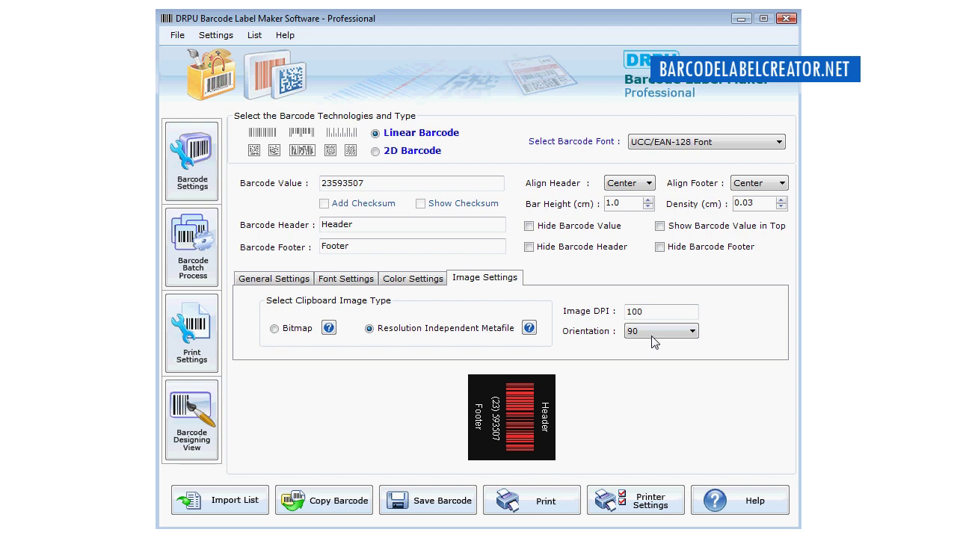
pyautogui.click(652, 334)
pyautogui.click(653, 364)
pyautogui.click(653, 334)
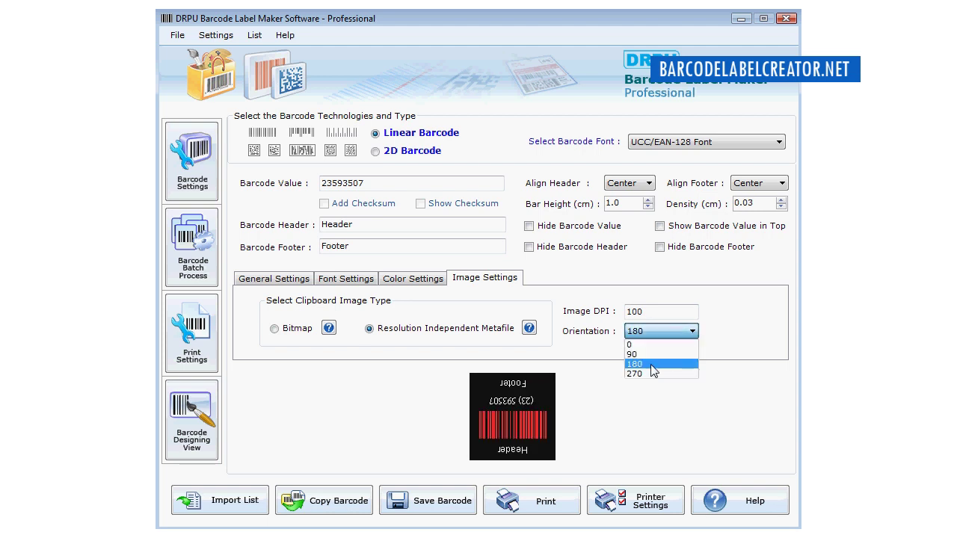
pyautogui.click(654, 373)
pyautogui.click(657, 333)
pyautogui.click(649, 346)
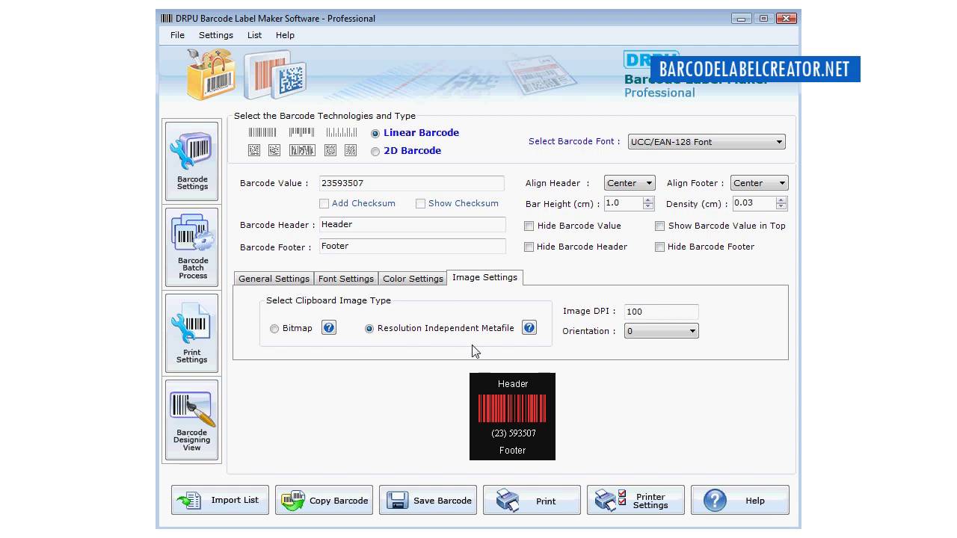
# - Set the print layout to 7 columns of barcodes in the print settings
pyautogui.click(192, 331)
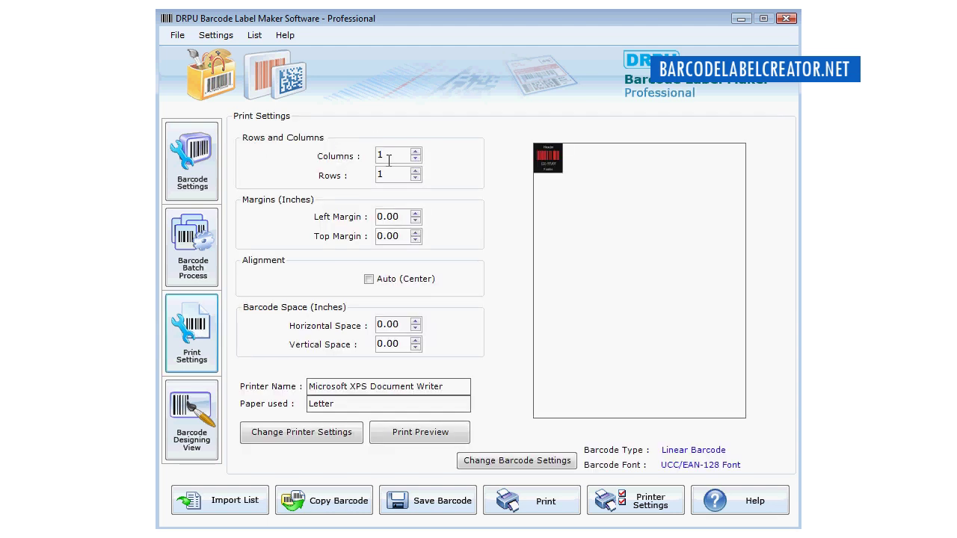
pyautogui.click(416, 152)
pyautogui.click(415, 151)
pyautogui.click(415, 152)
pyautogui.click(415, 152)
pyautogui.click(416, 152)
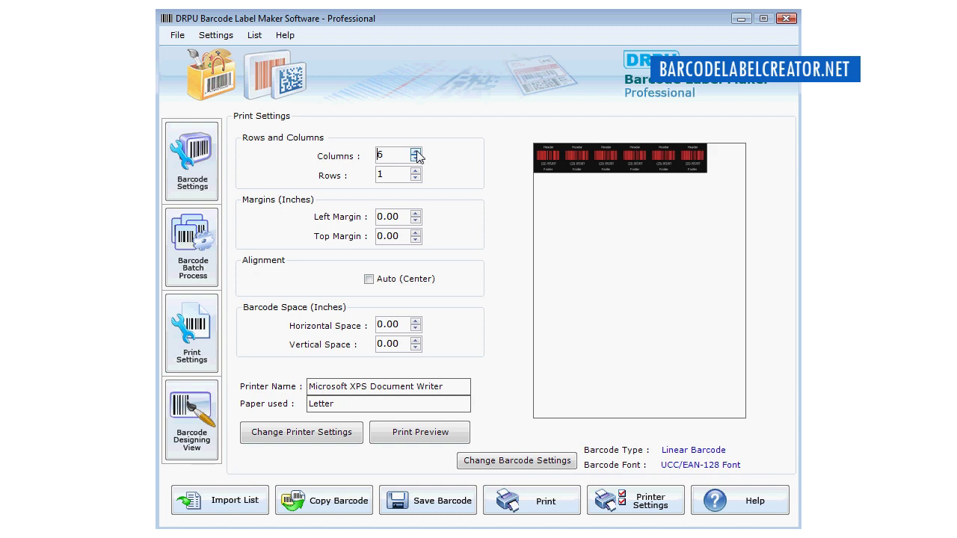
pyautogui.click(416, 152)
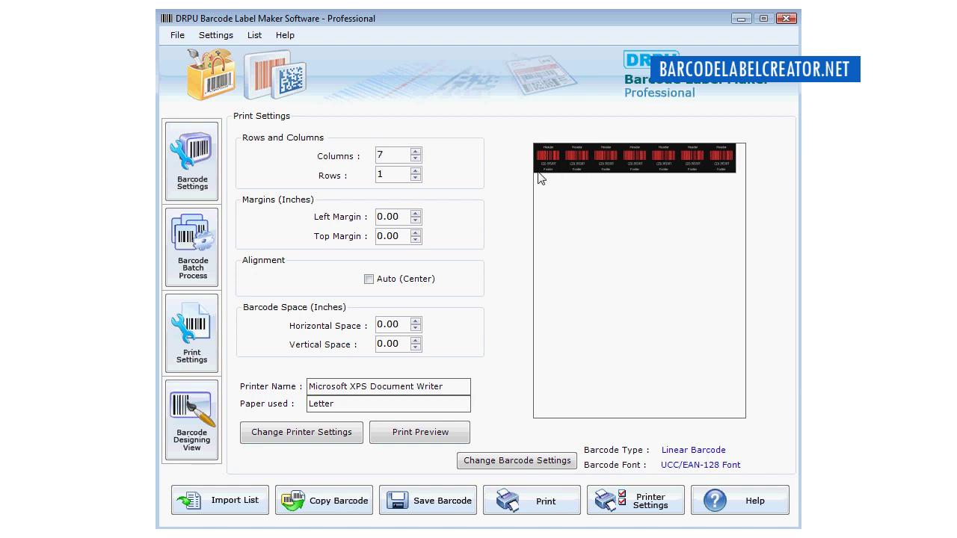
# - Set the print layout to 9 rows of barcodes and enable automatic center alignment
pyautogui.click(415, 172)
pyautogui.click(416, 172)
pyautogui.click(416, 171)
pyautogui.click(416, 171)
pyautogui.click(416, 171)
pyautogui.click(416, 171)
pyautogui.click(415, 172)
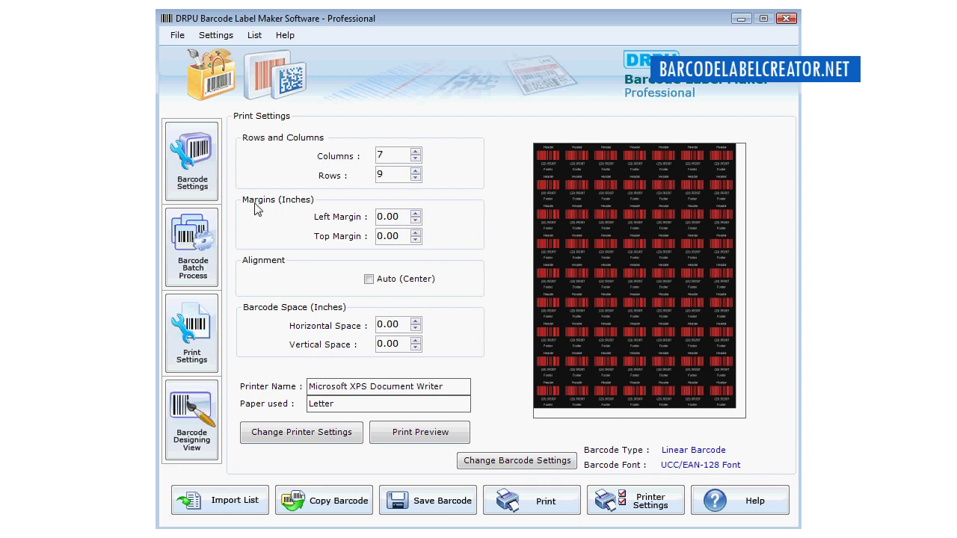
pyautogui.click(369, 280)
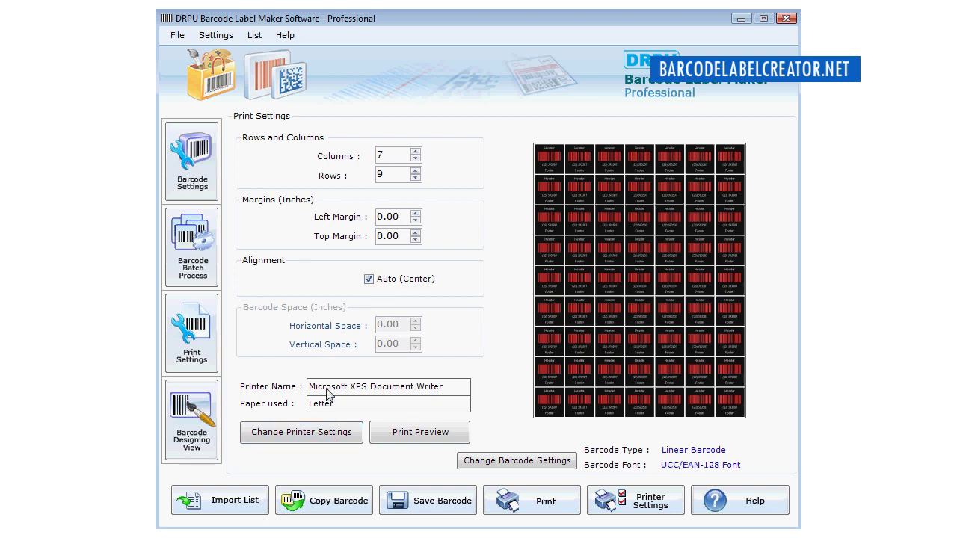
# - Check the printer settings without changing them, and view the print preview of the barcode sheet
pyautogui.click(300, 438)
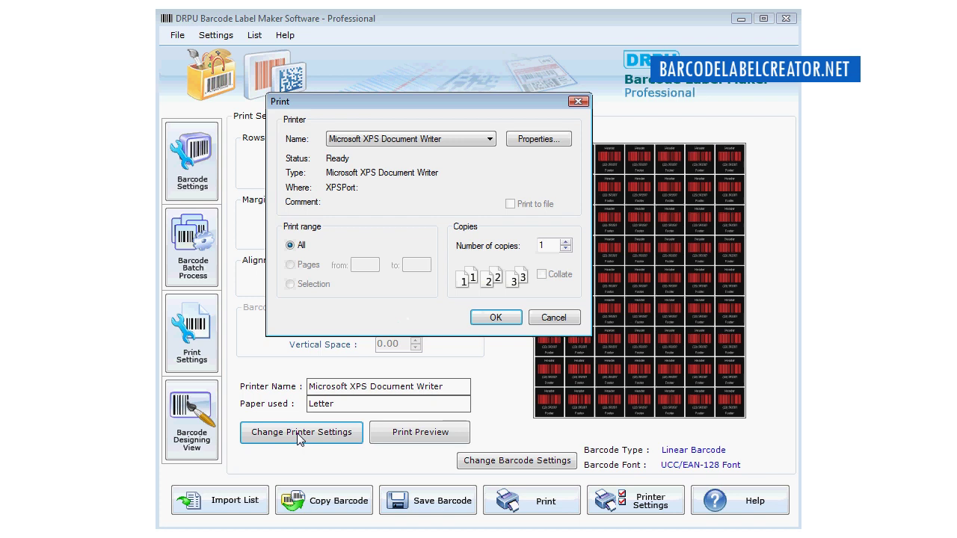
pyautogui.click(553, 318)
pyautogui.click(416, 434)
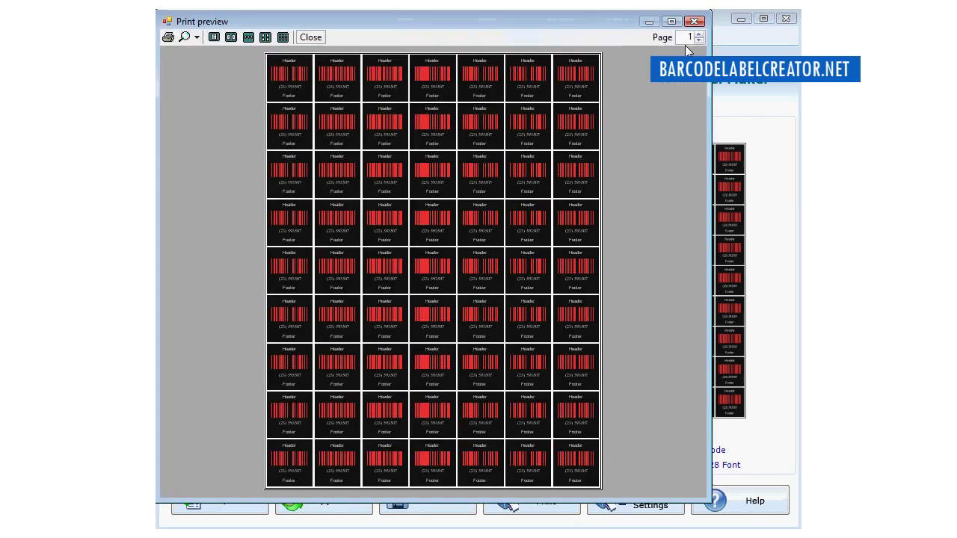
pyautogui.click(695, 22)
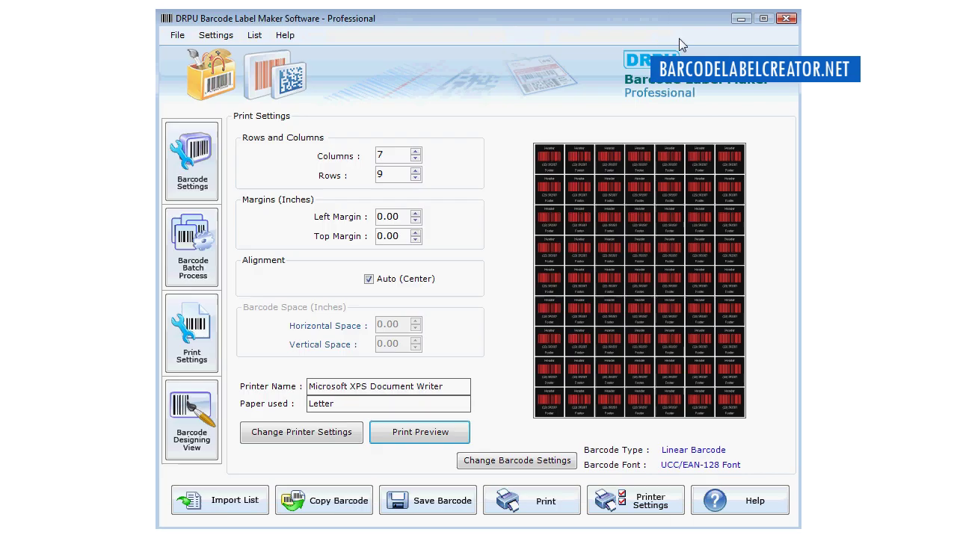
# - Switch to the Barcode Designing View
pyautogui.click(206, 434)
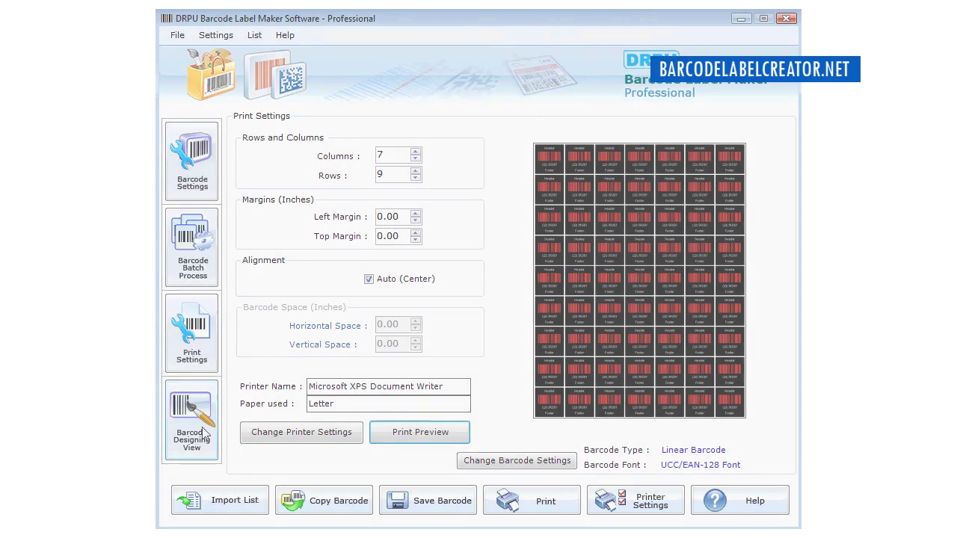